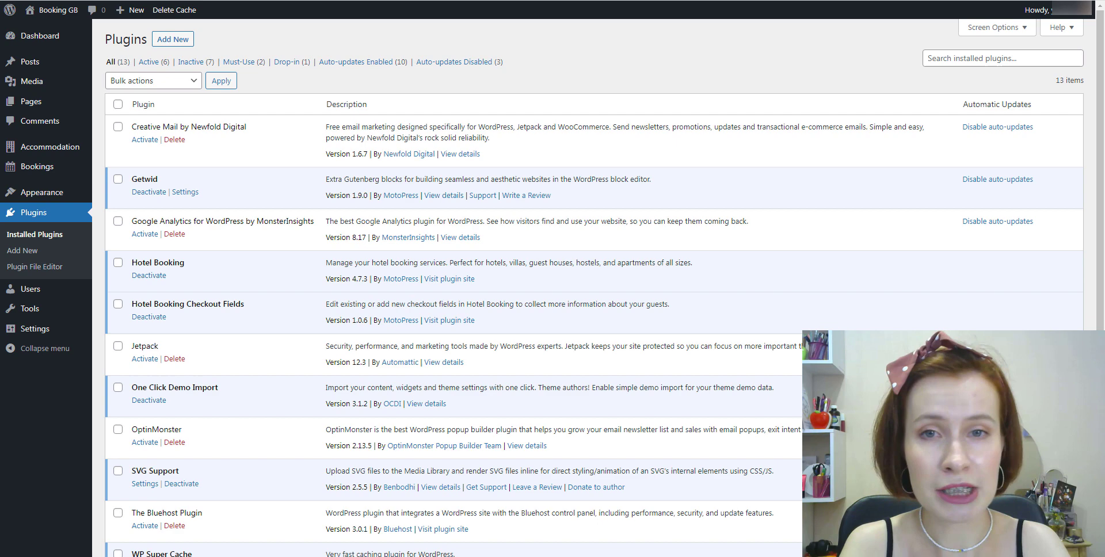
Search for 'WP Mail SMTP' by WPForms, then install and activate the plugin.
click(173, 40)
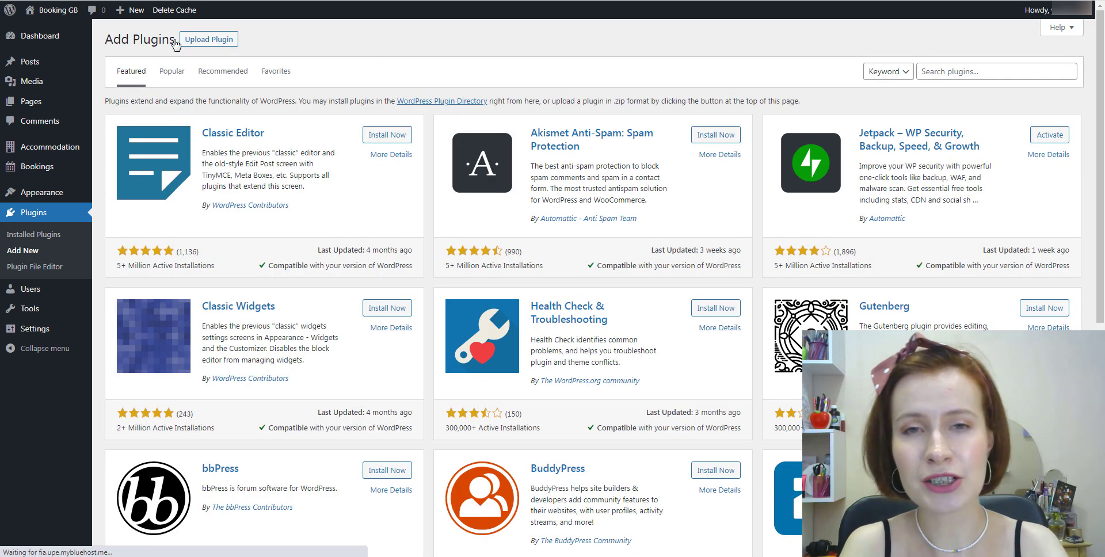
right_click(942, 72)
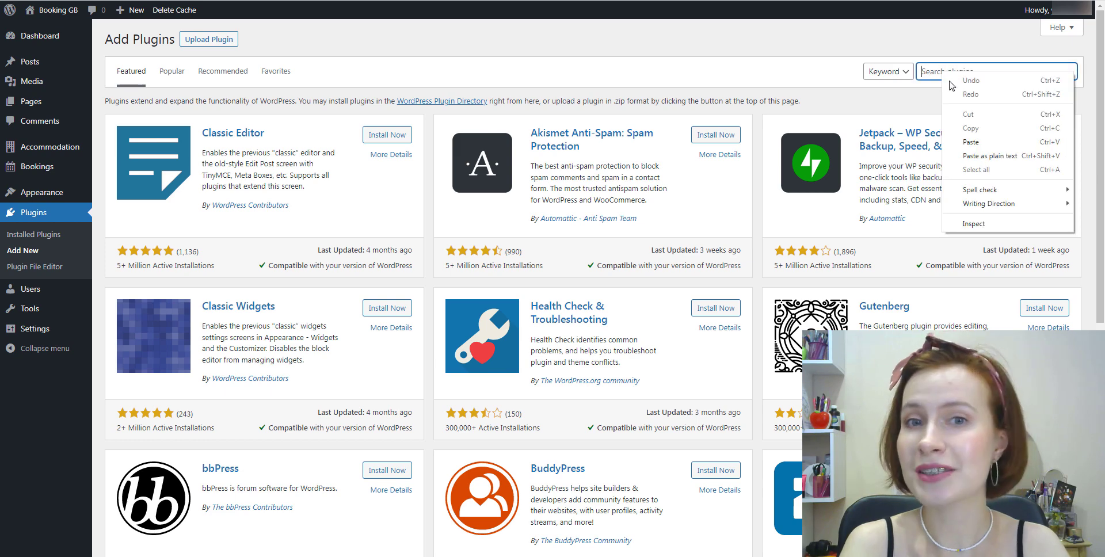
click(971, 141)
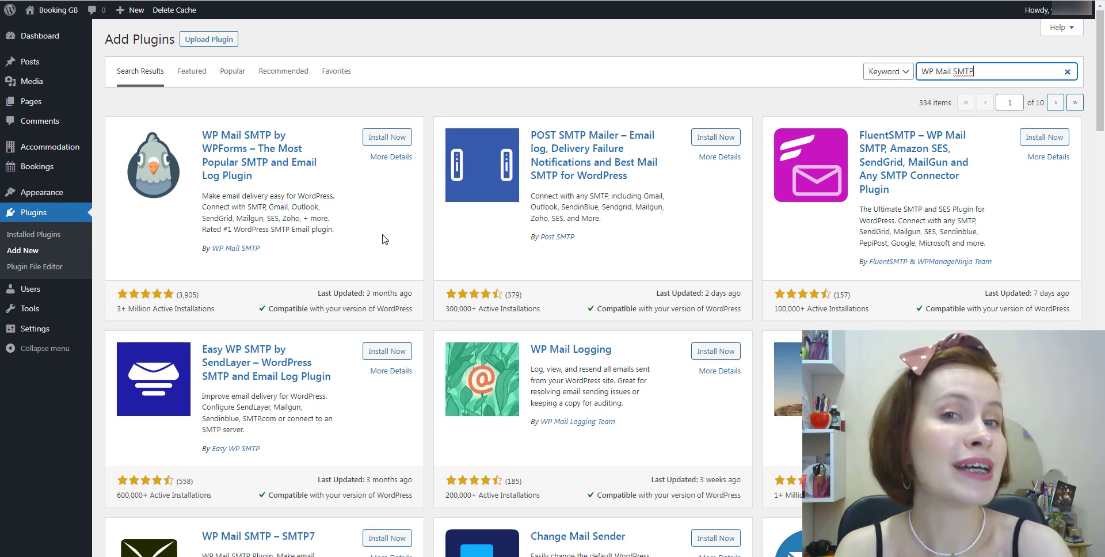
click(386, 143)
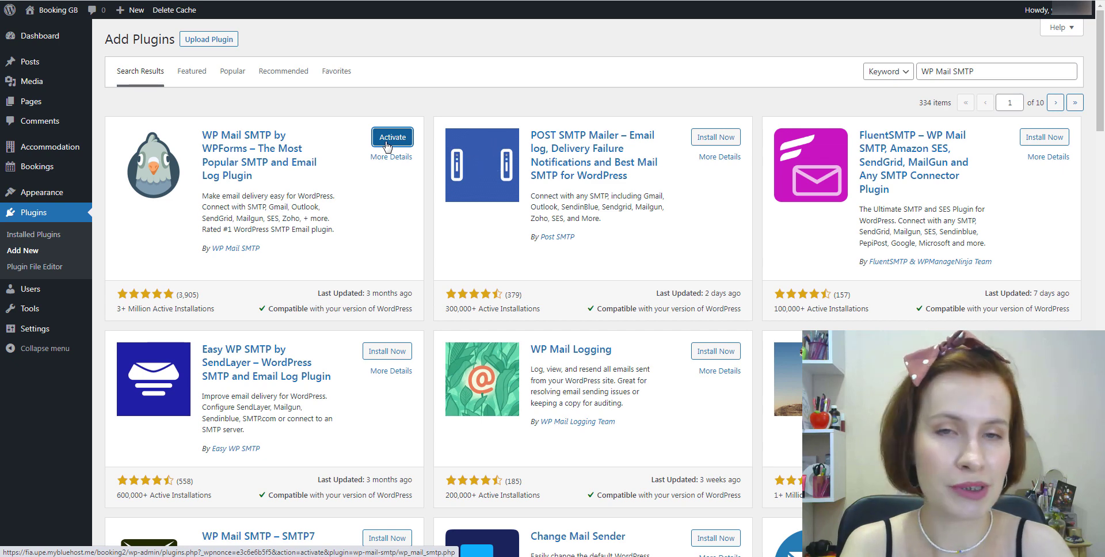
click(386, 145)
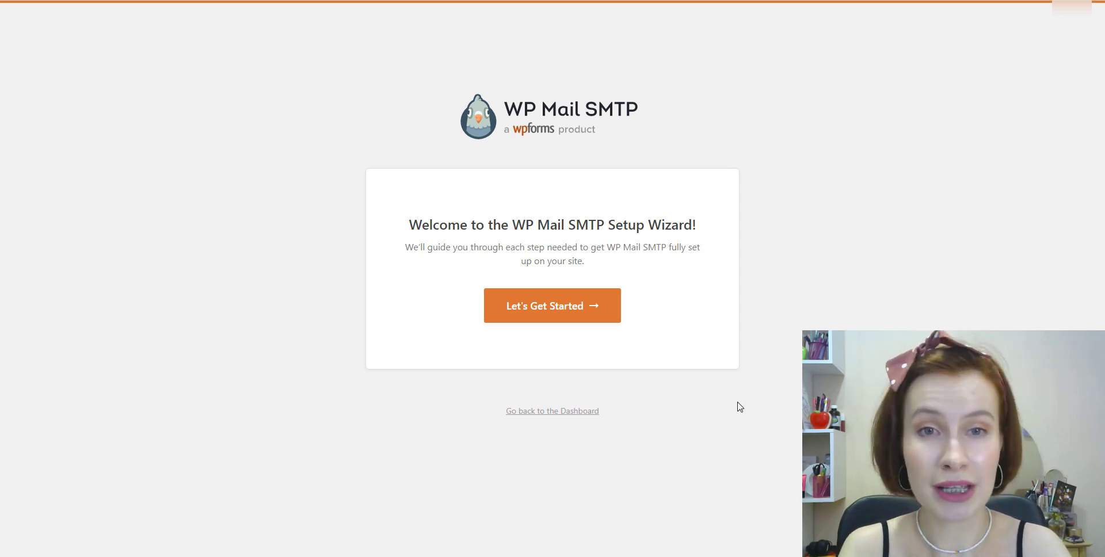
Open the WordPress dashboard in a new tab to leave the setup wizard.
right_click(550, 414)
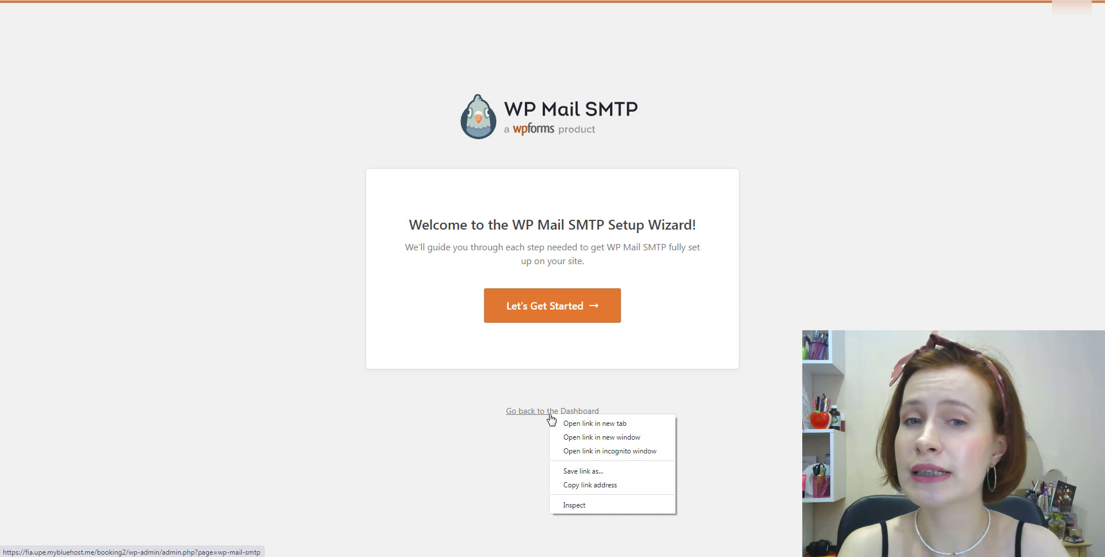
click(566, 424)
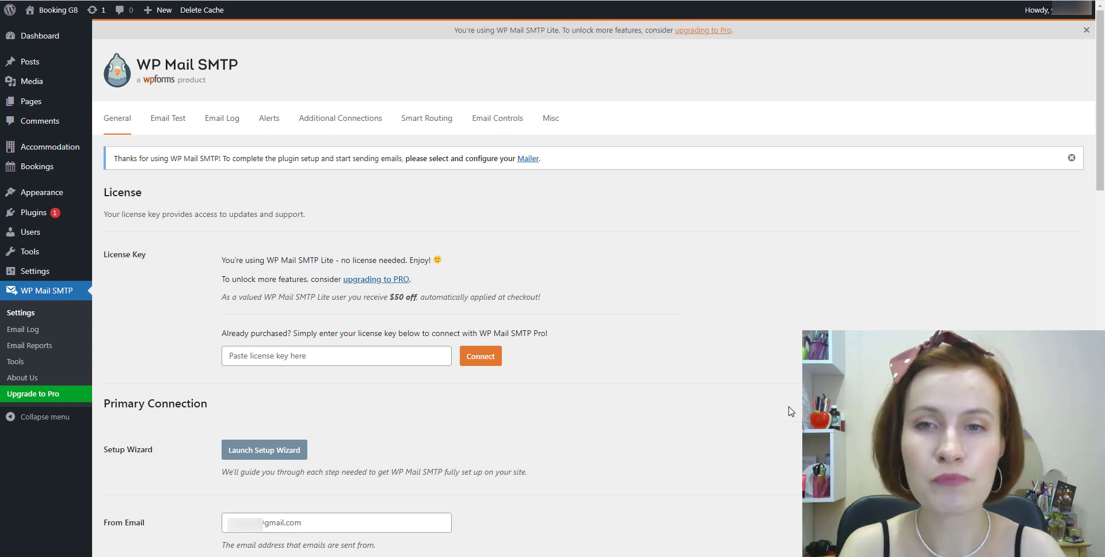
Under Primary Connection, enable 'Set the return-path to match the From Email'.
scroll(790, 411, down, 6)
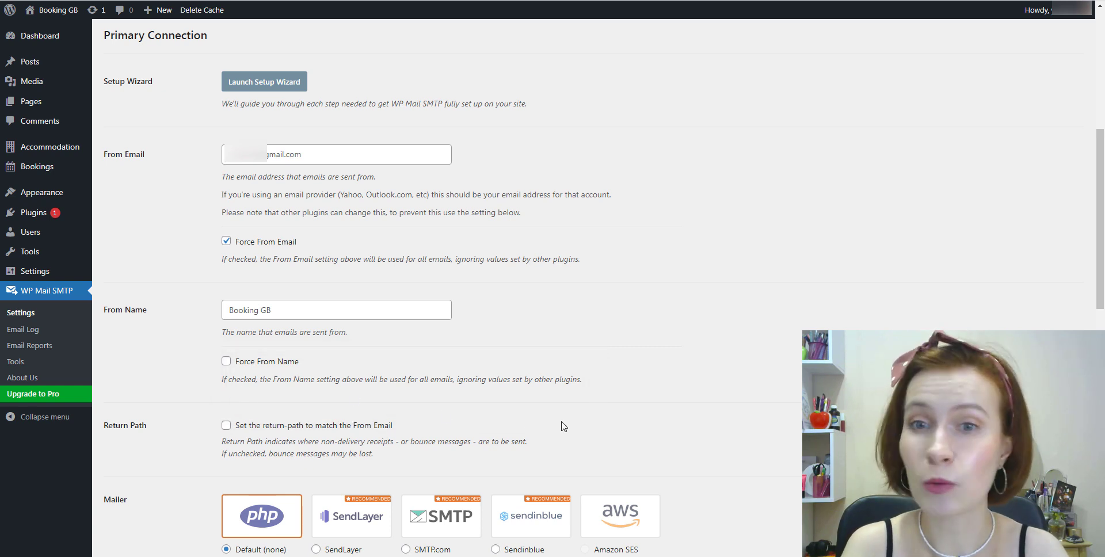
scroll(571, 425, down, 1)
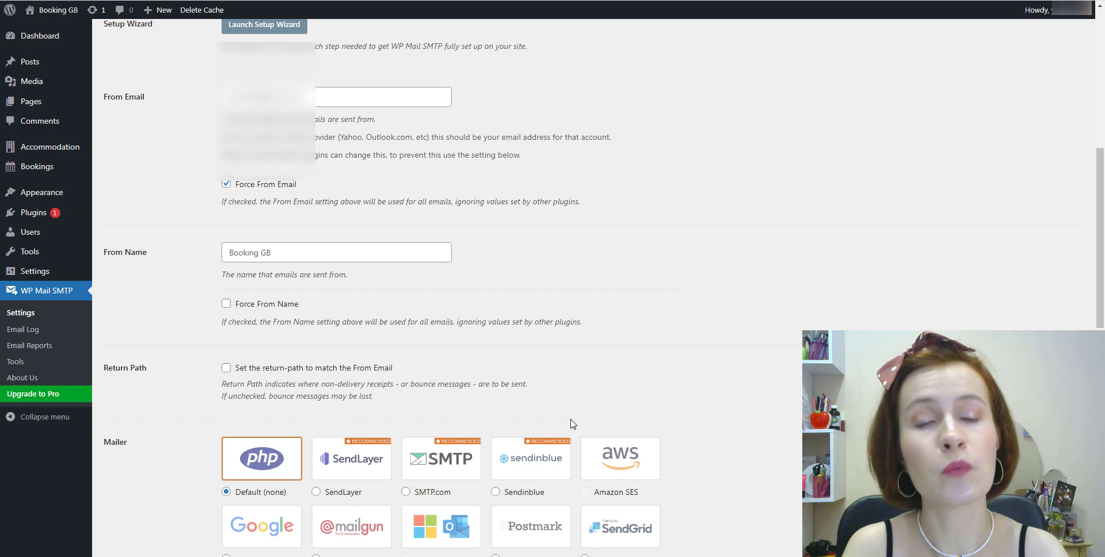
scroll(572, 424, down, 1)
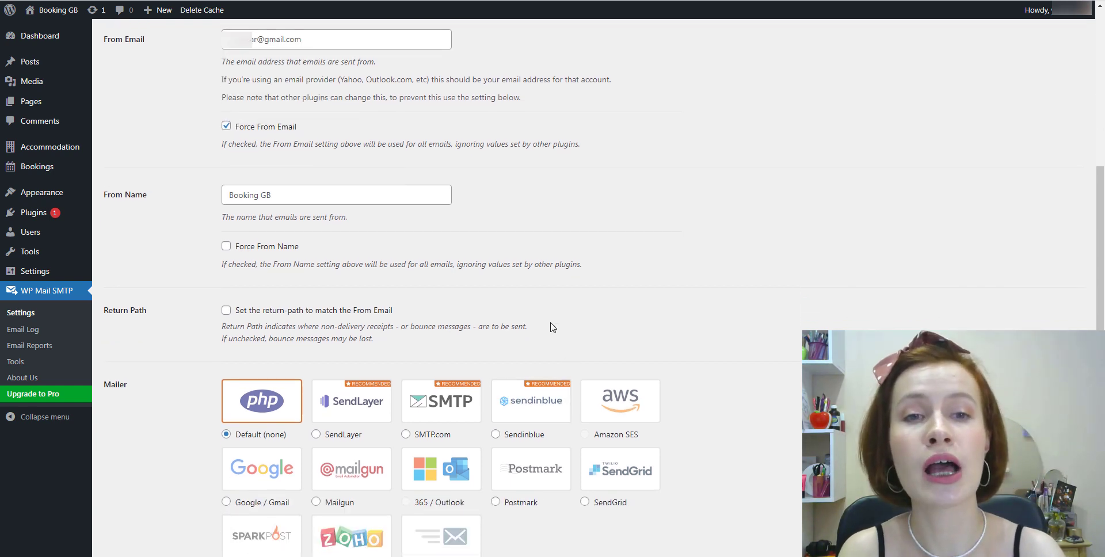
click(226, 310)
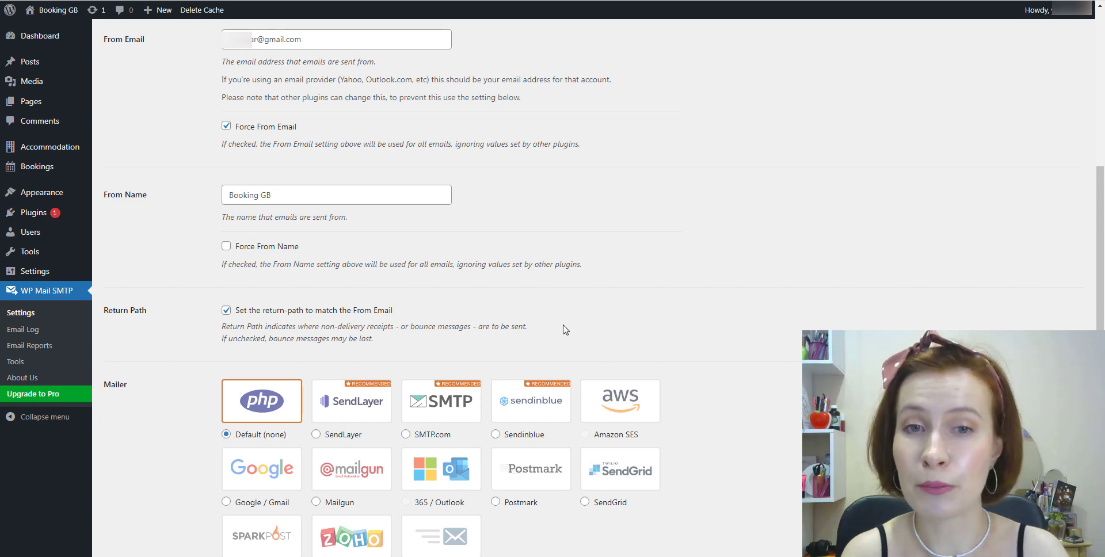
scroll(742, 385, down, 1)
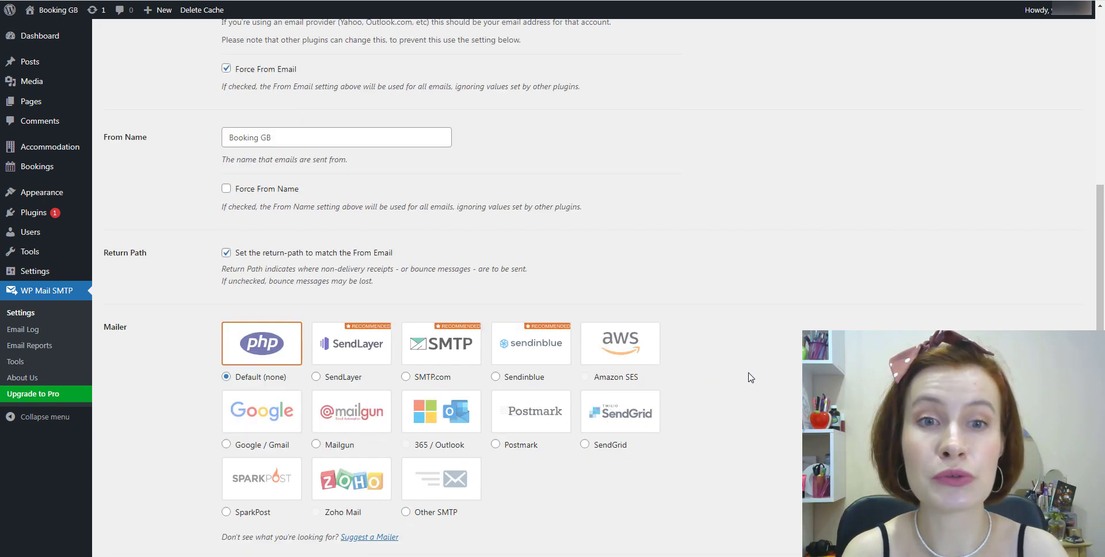
scroll(750, 377, down, 3)
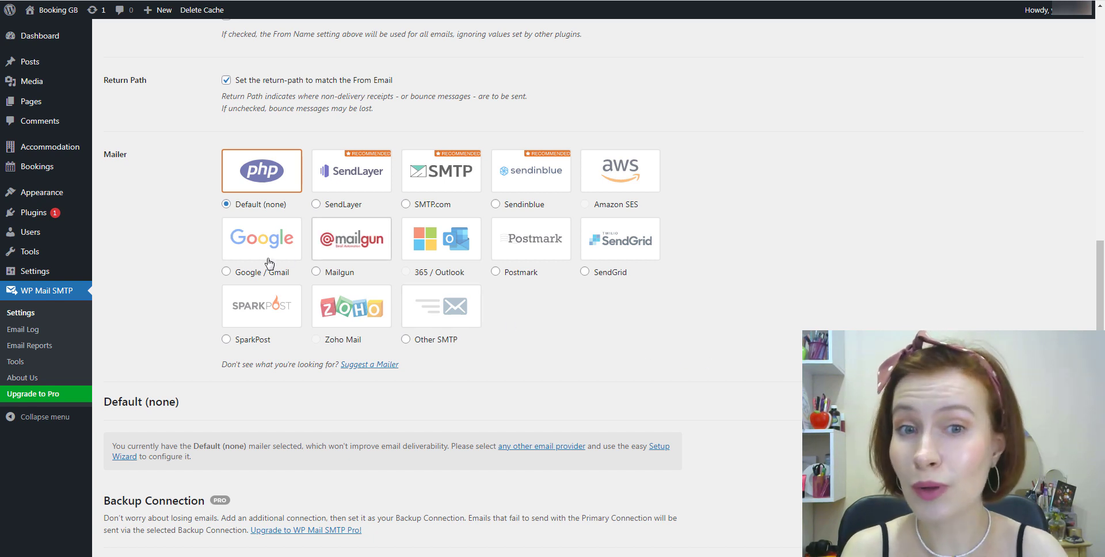
Select Google / Gmail as the mailer and bring its Client ID fields into view.
click(227, 273)
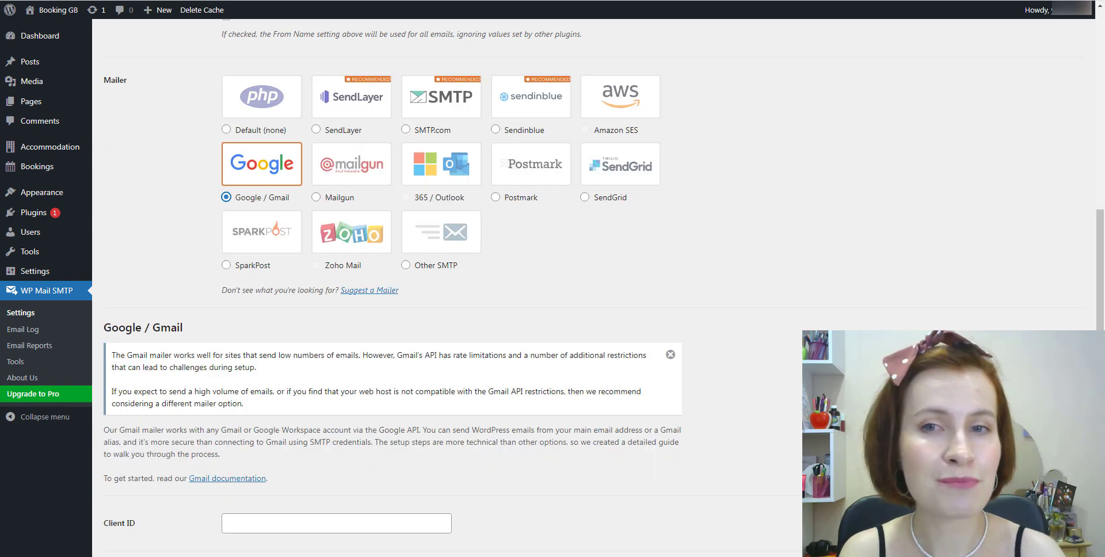
scroll(391, 288, down, 2)
scroll(392, 288, down, 1)
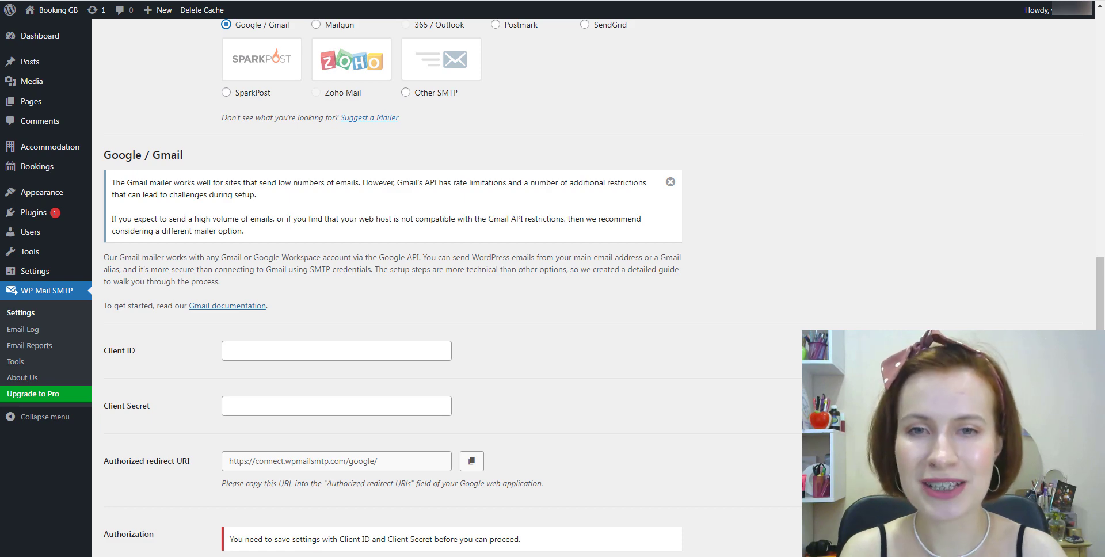
scroll(391, 287, down, 1)
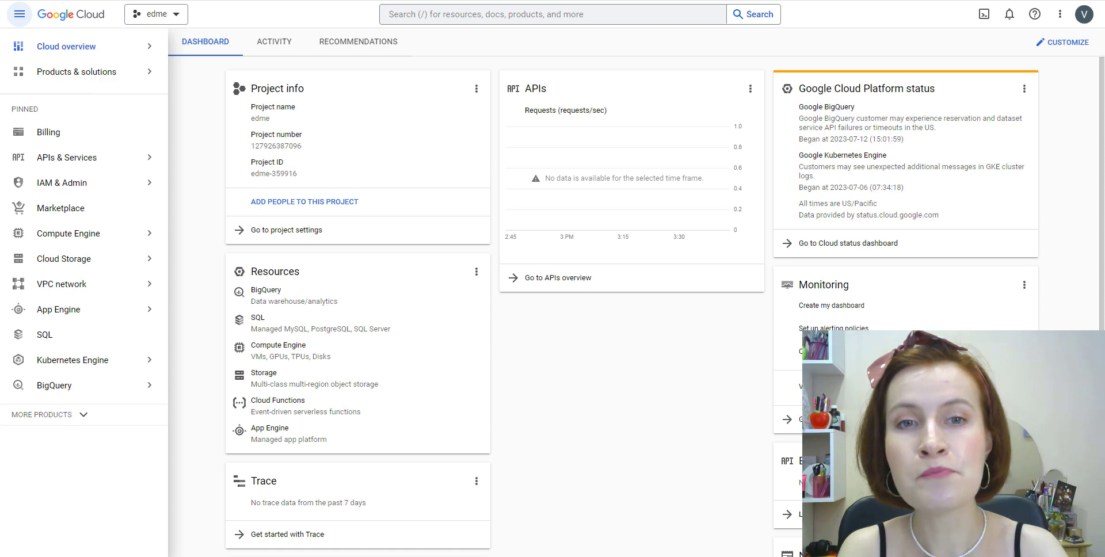
Create a new Google Cloud project named 'My SMTP'.
click(177, 24)
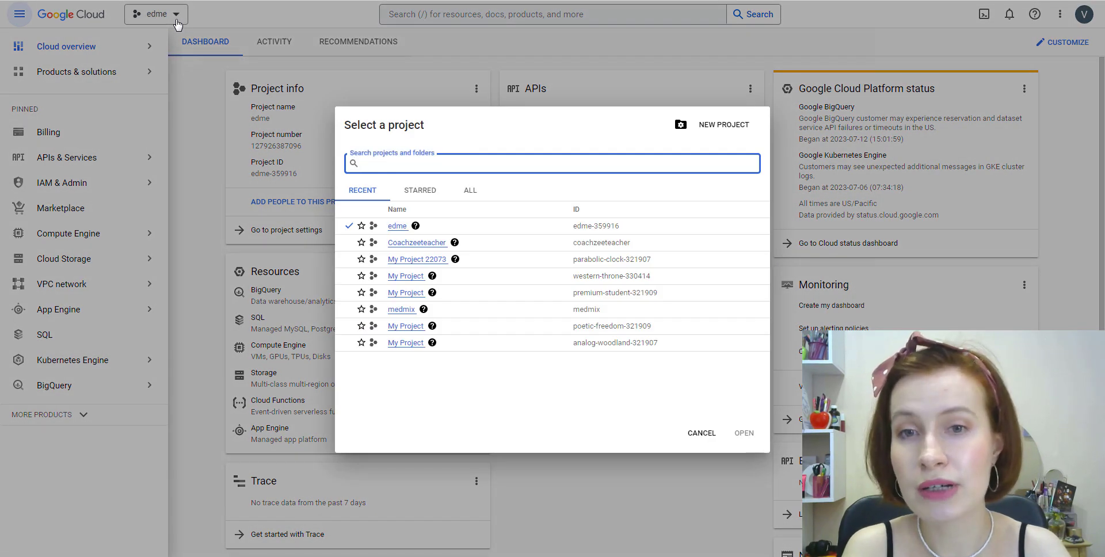
click(723, 125)
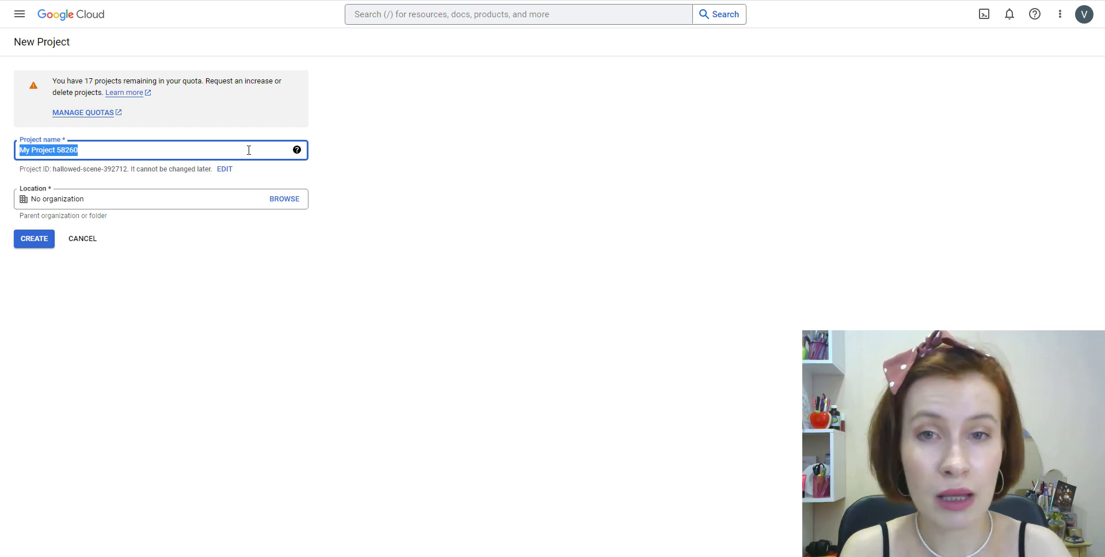
key(BackSpace)
text(My SMTP)
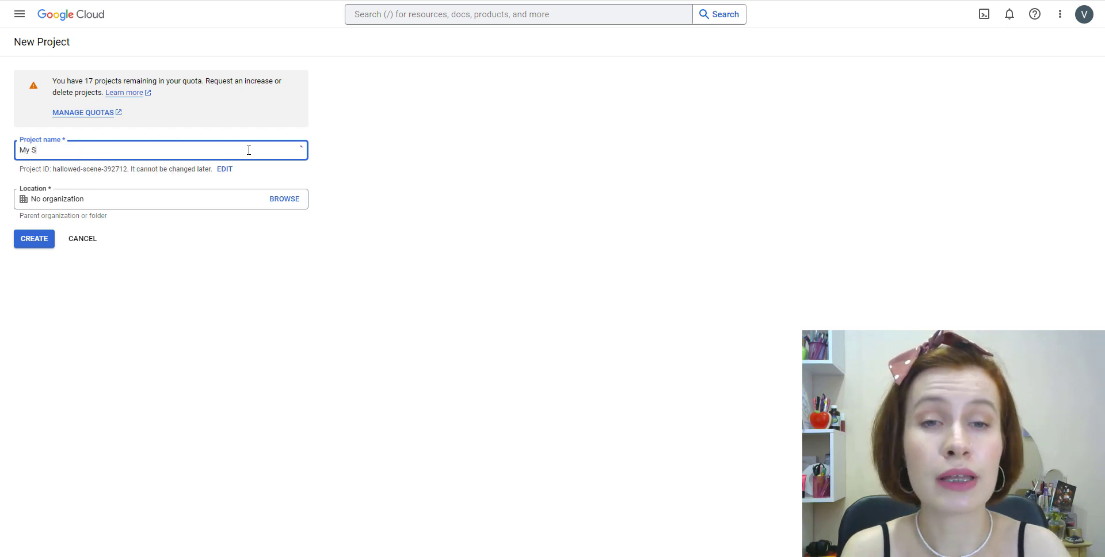
click(33, 239)
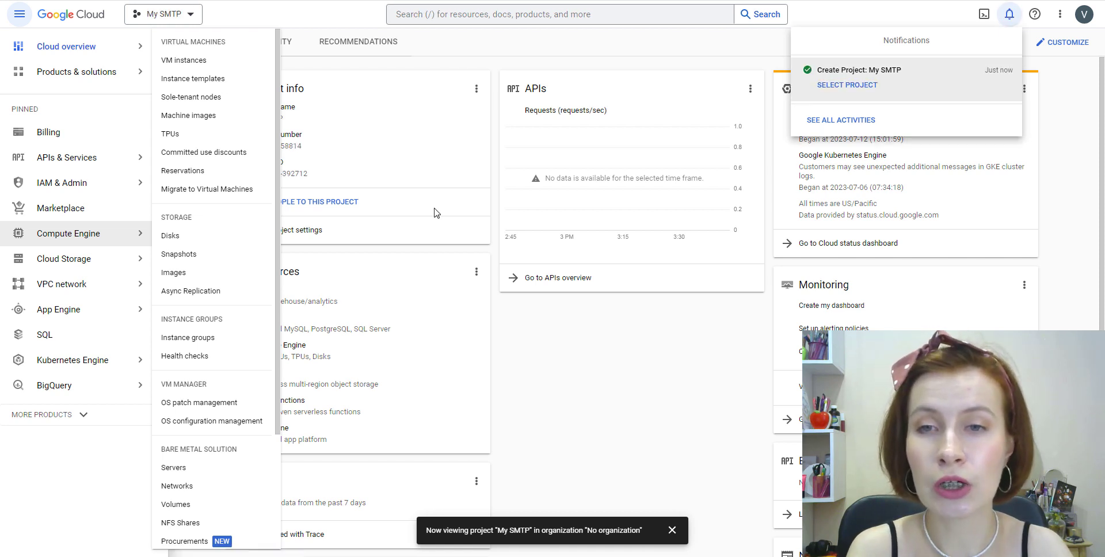
click(140, 159)
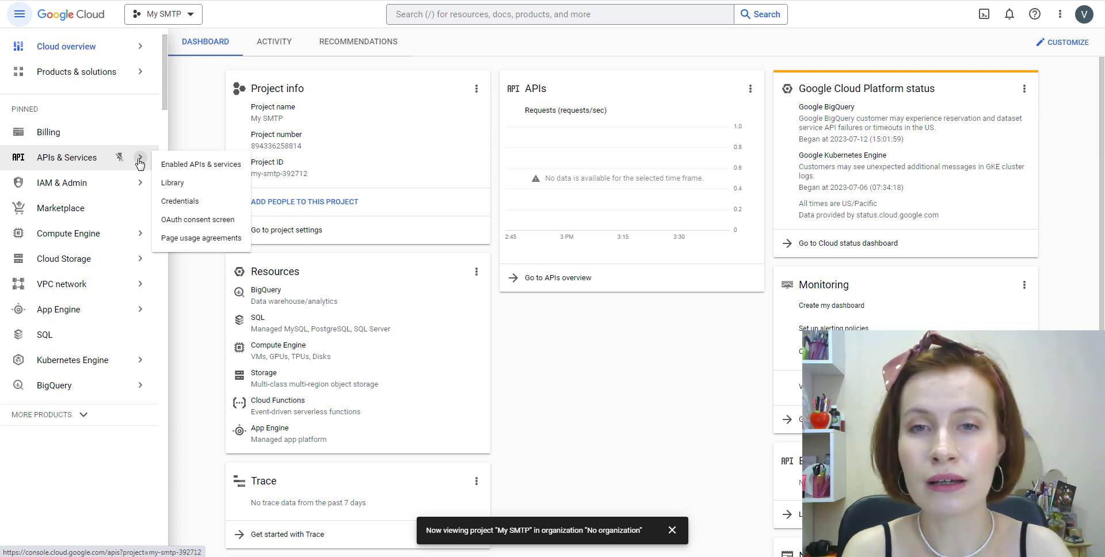
Find the Gmail API in the API Library by searching 'Gmail' and enable it.
click(173, 183)
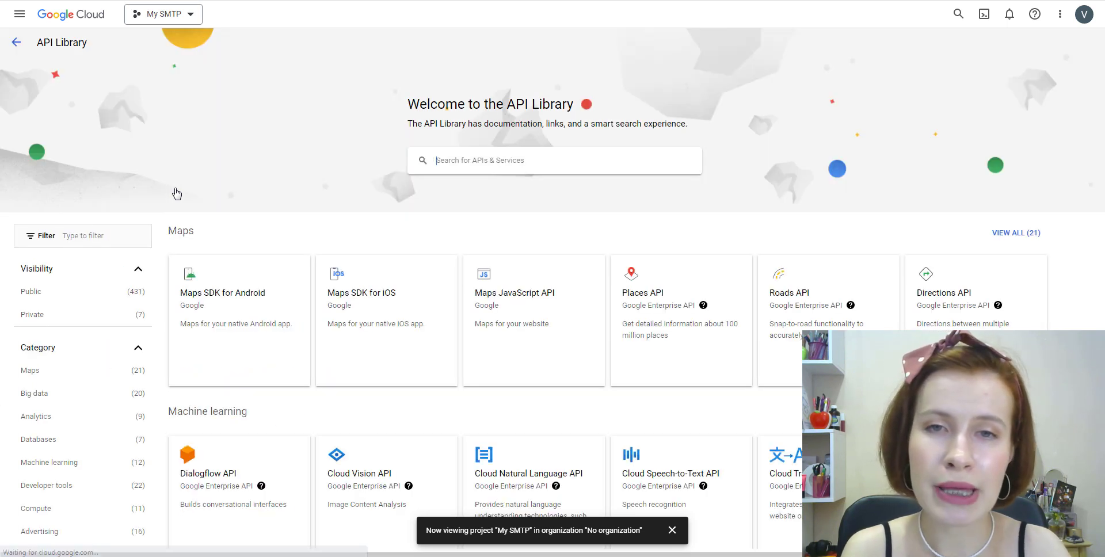
click(505, 164)
text(G)
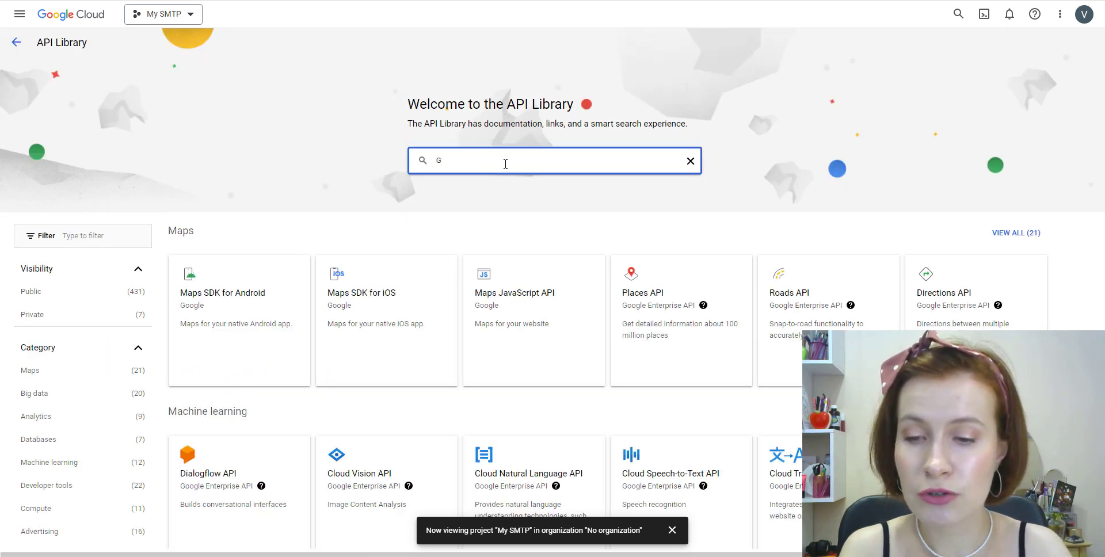
text(mail)
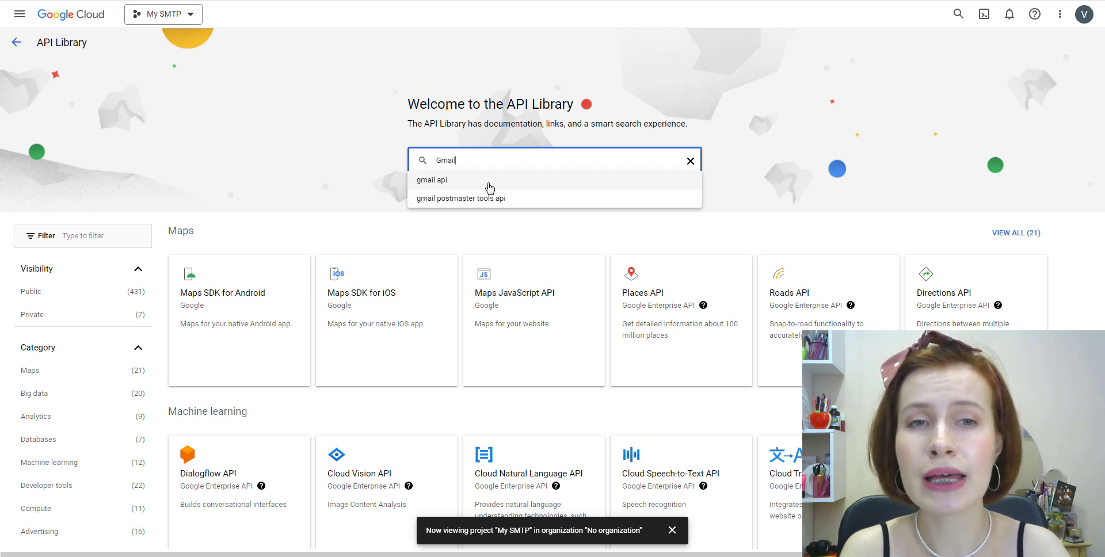
click(490, 188)
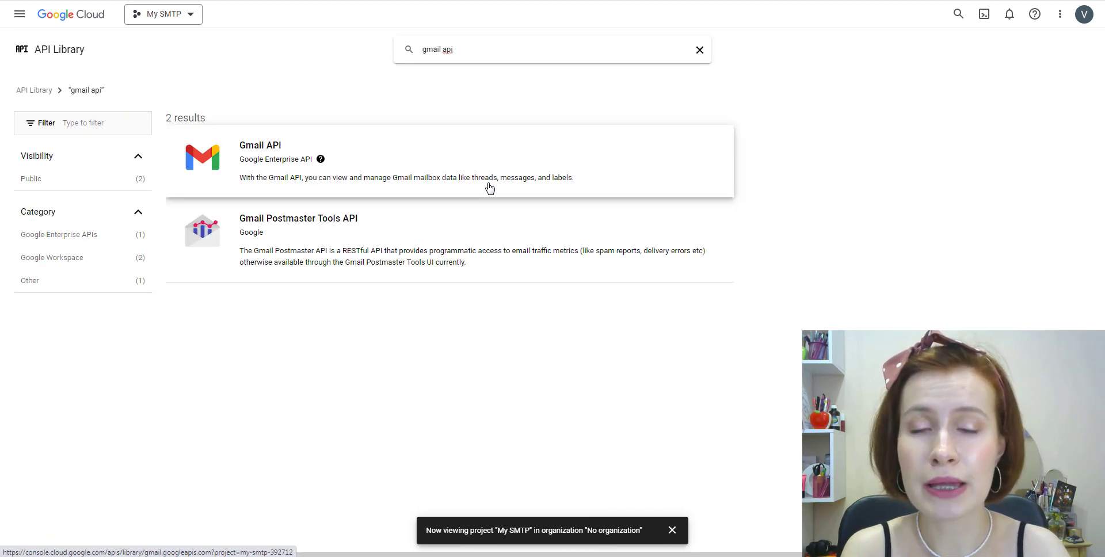
click(356, 159)
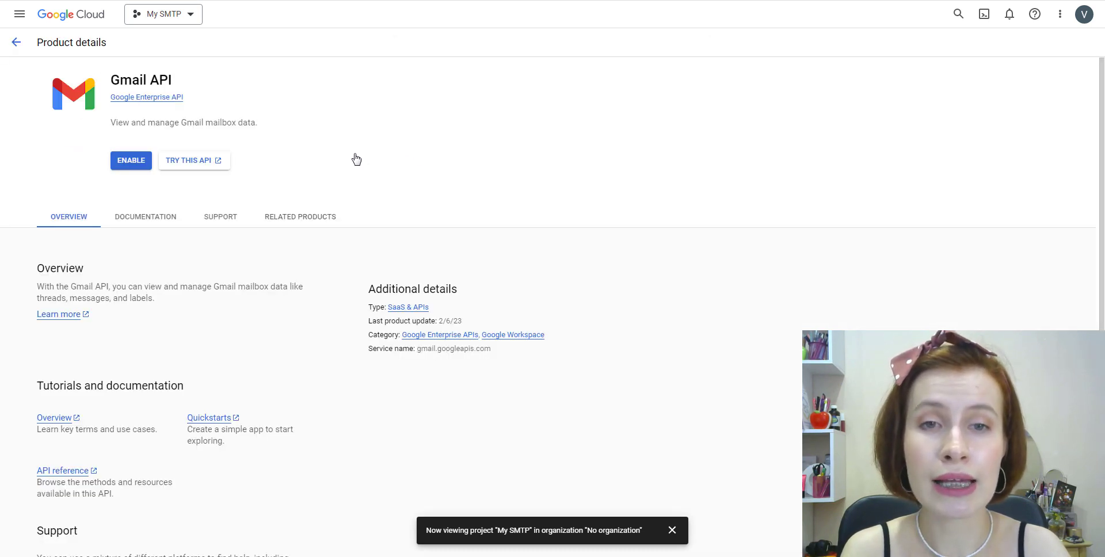
click(130, 164)
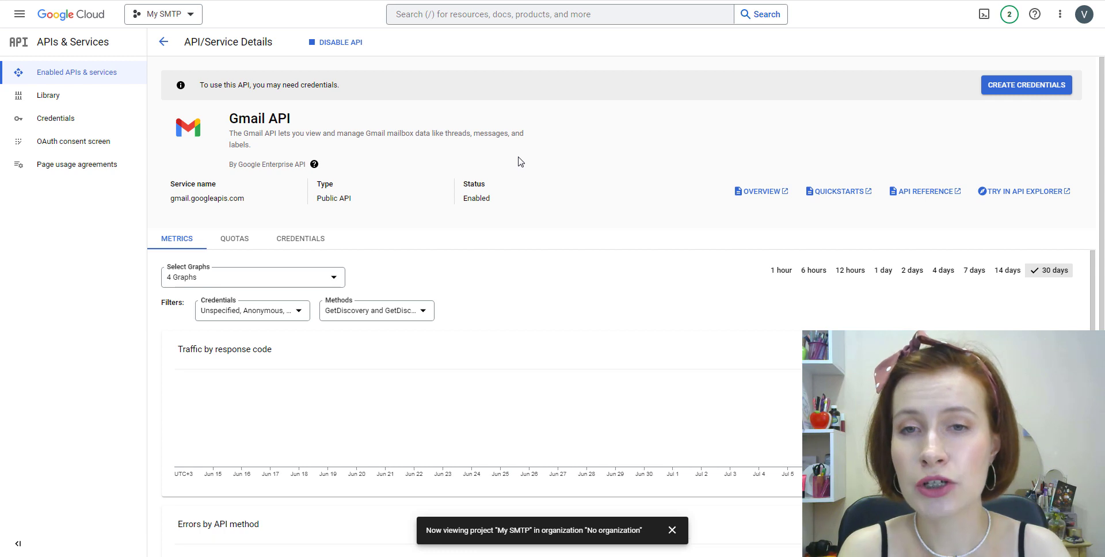
Start Gmail API credentials with User data access and continue to the consent screen.
click(1026, 92)
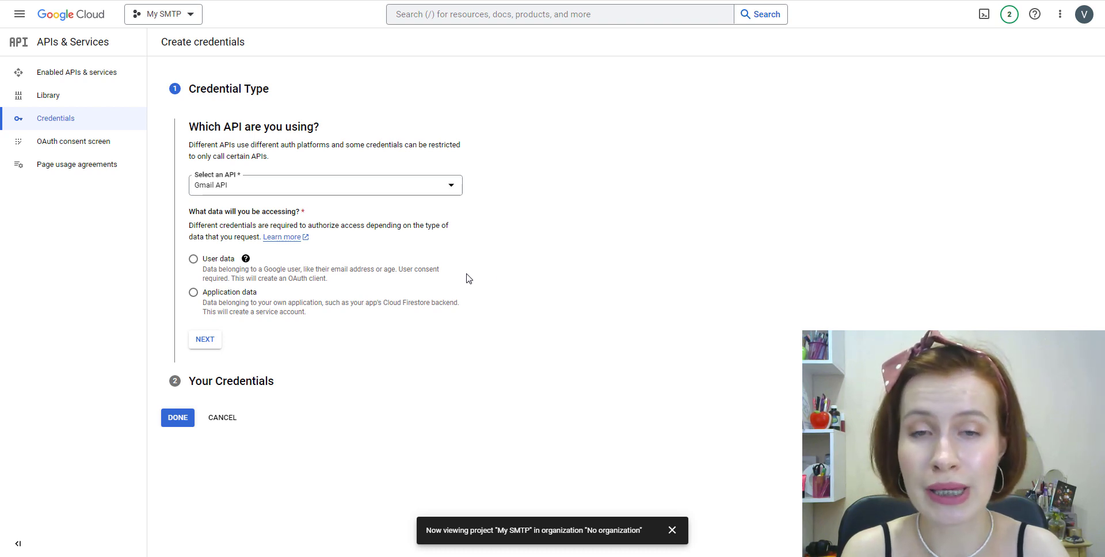
click(194, 260)
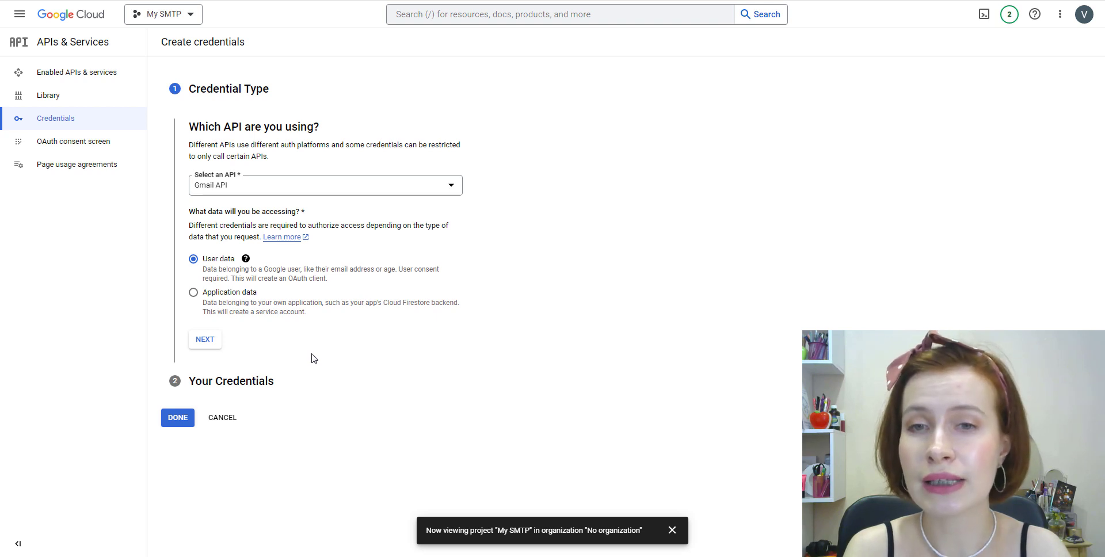
click(203, 344)
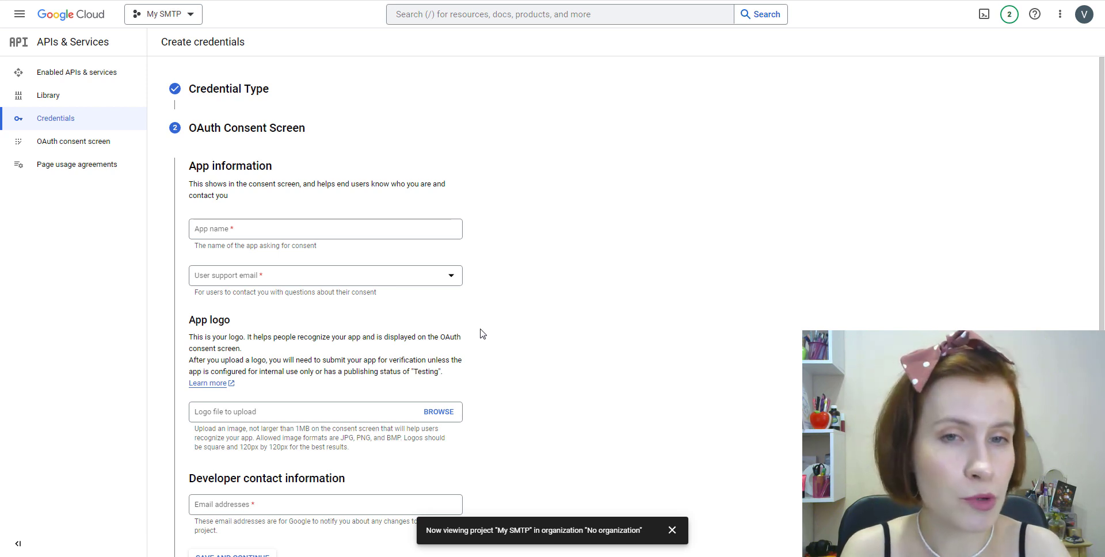
Fill in the app name, account support email and developer contact email, then save.
click(265, 229)
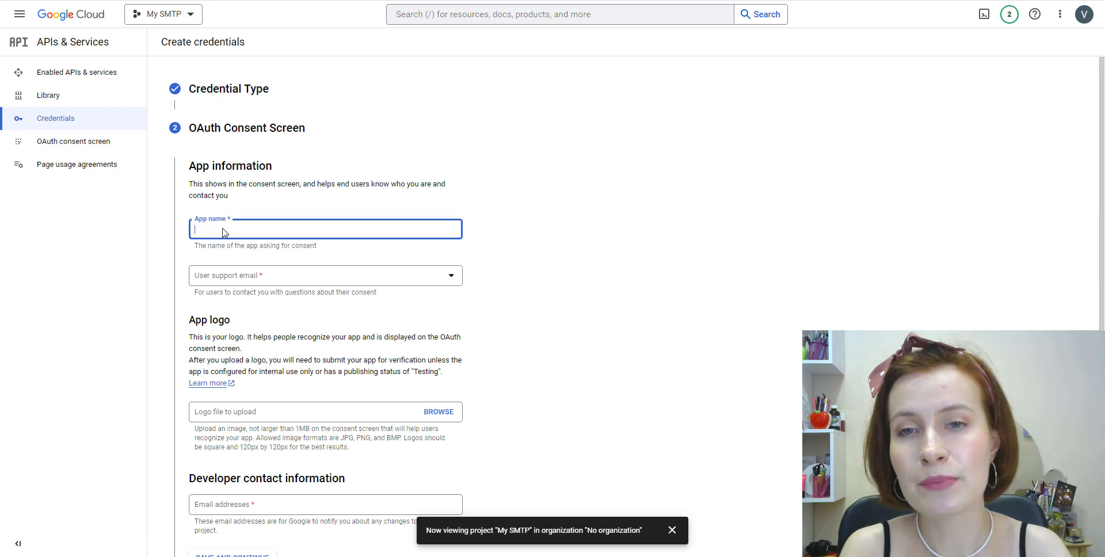
text(Val)
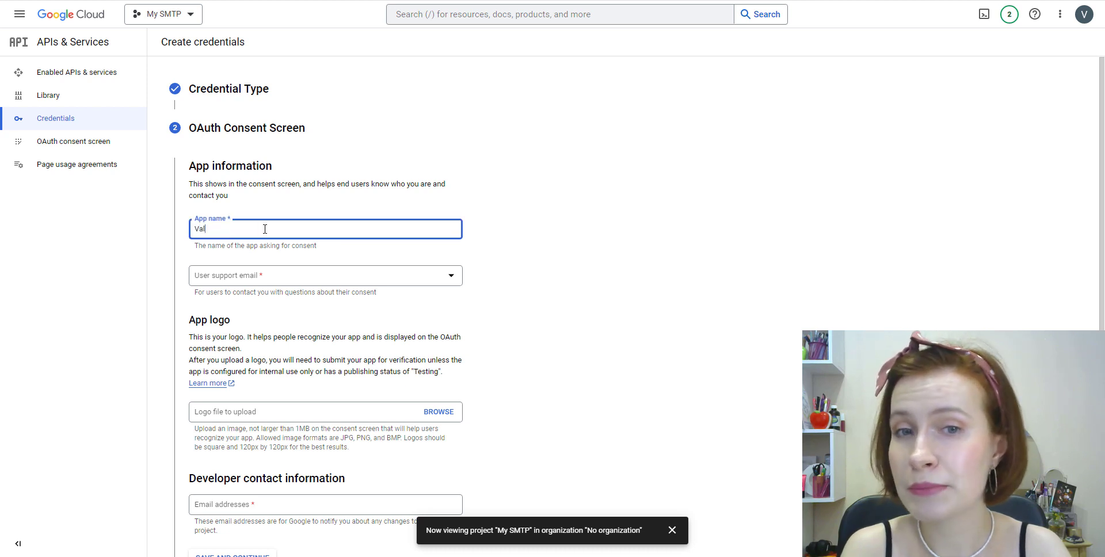
text(erie's app)
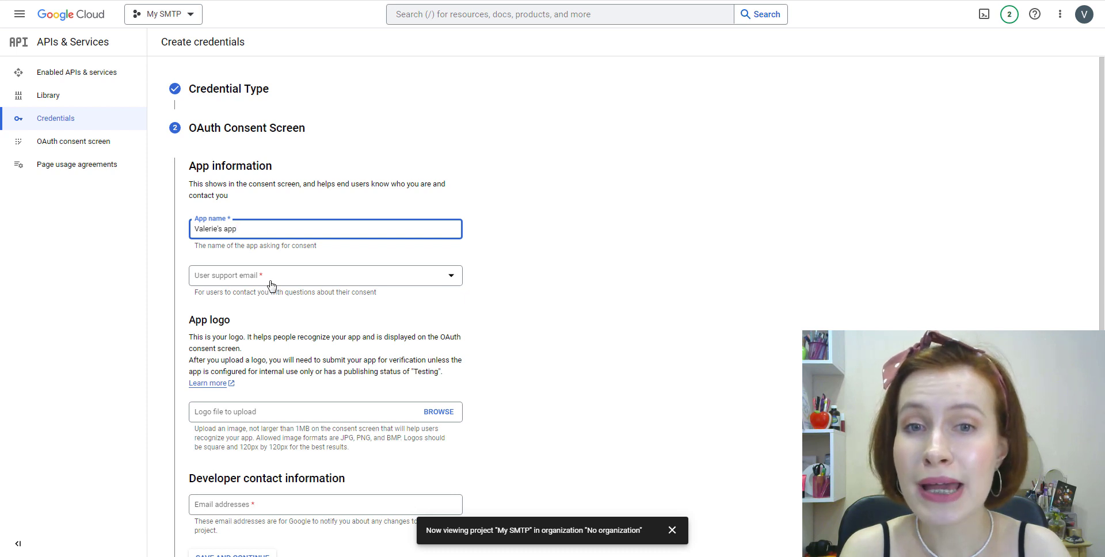
click(270, 284)
click(286, 291)
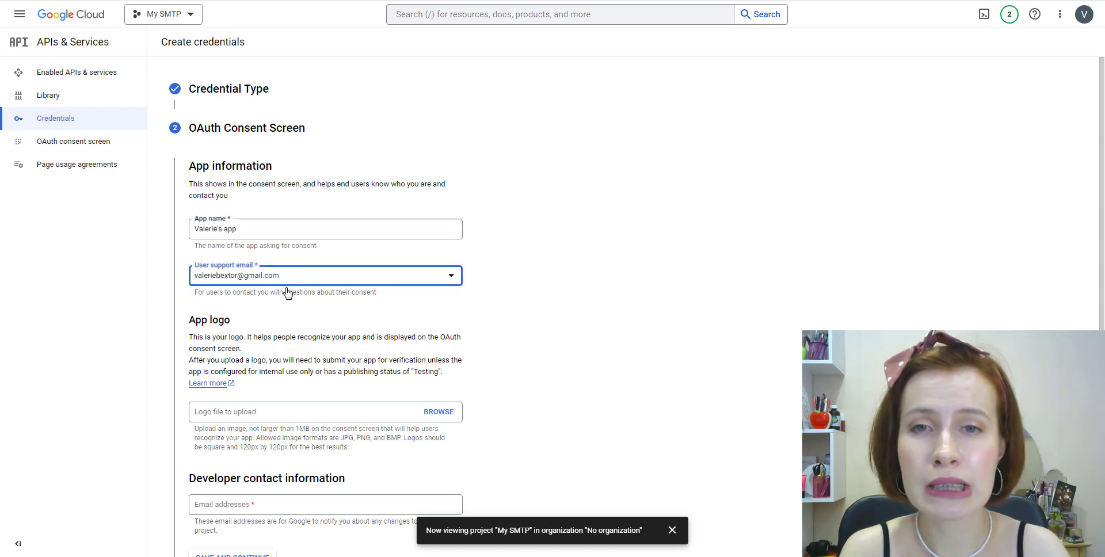
click(512, 320)
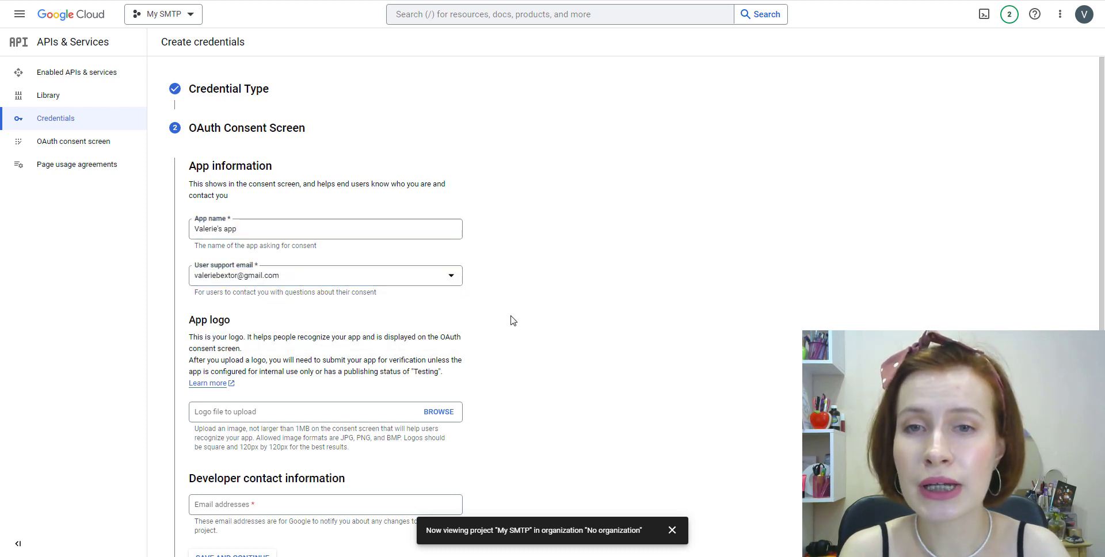
scroll(512, 320, down, 1)
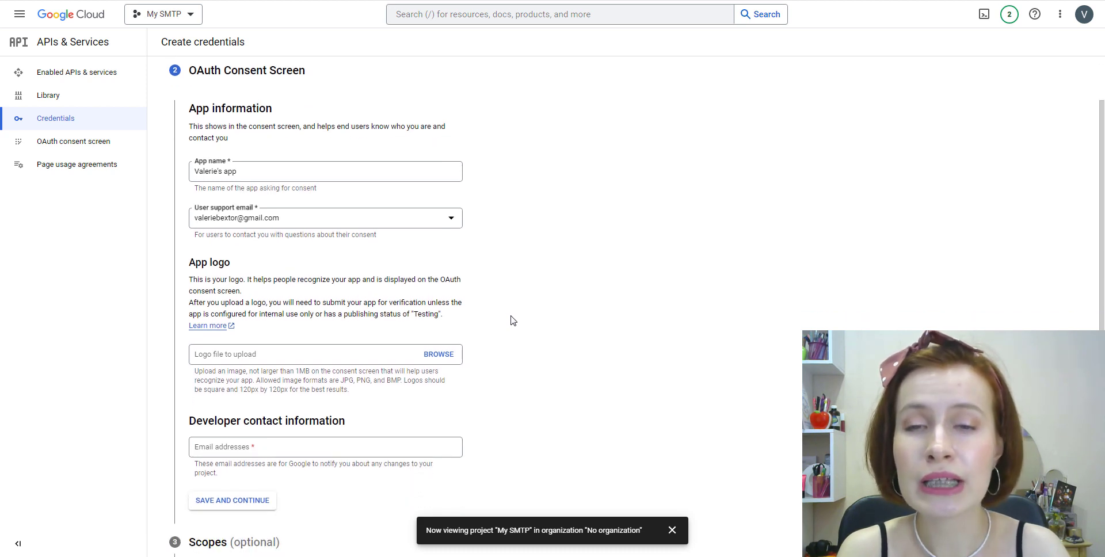
click(266, 449)
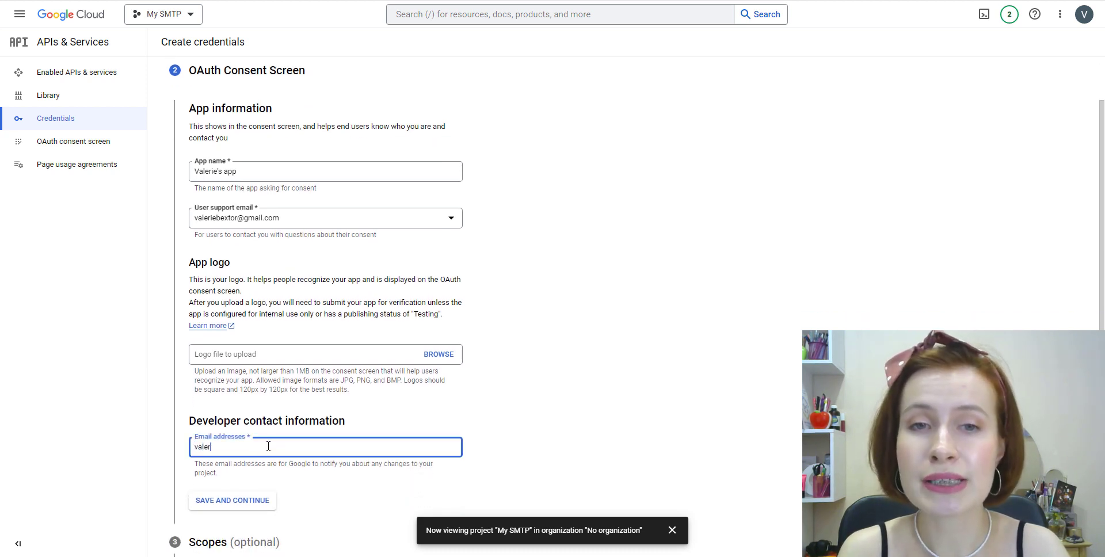
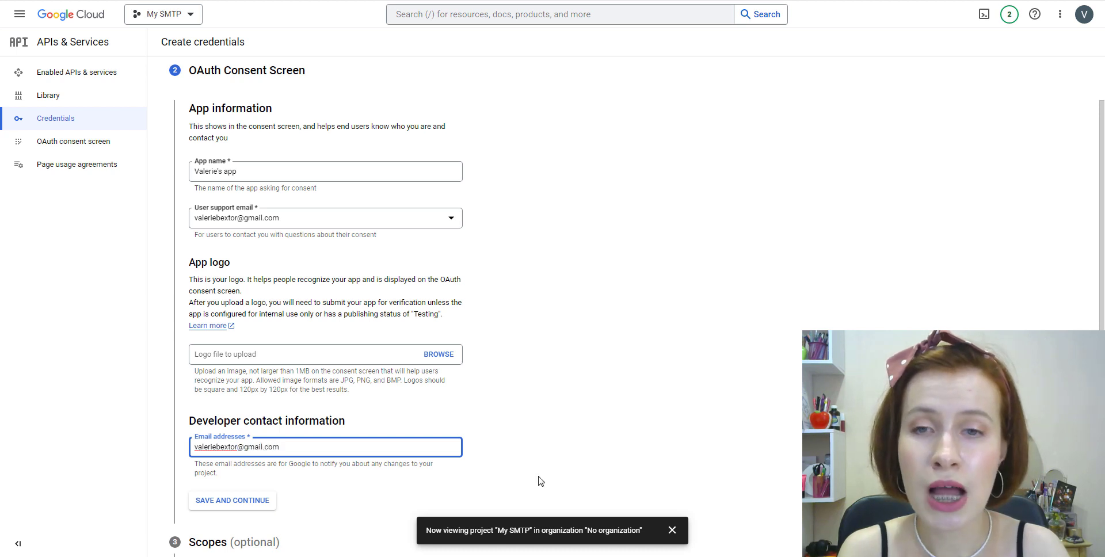
click(541, 481)
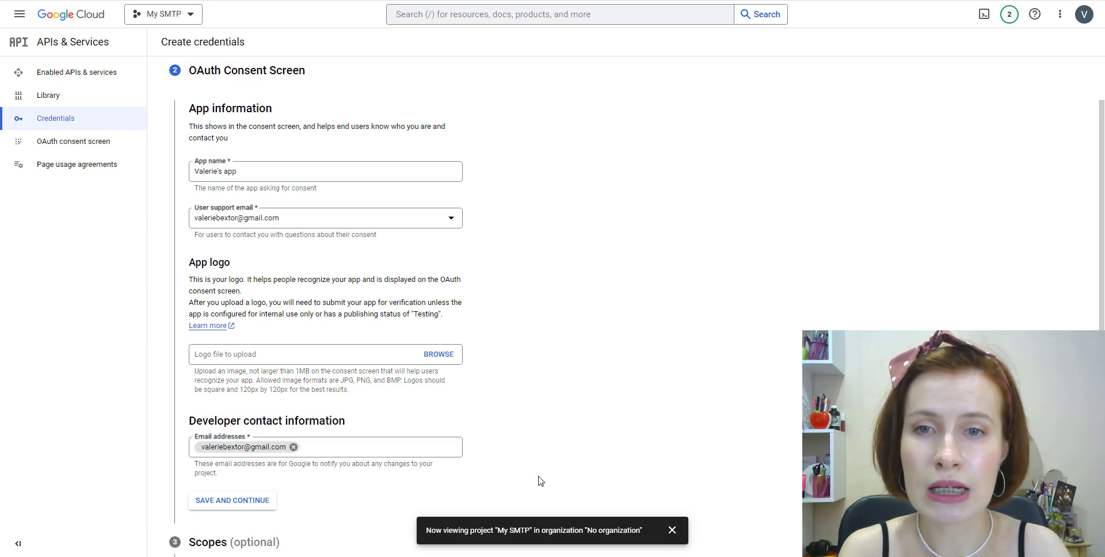
scroll(520, 449, down, 2)
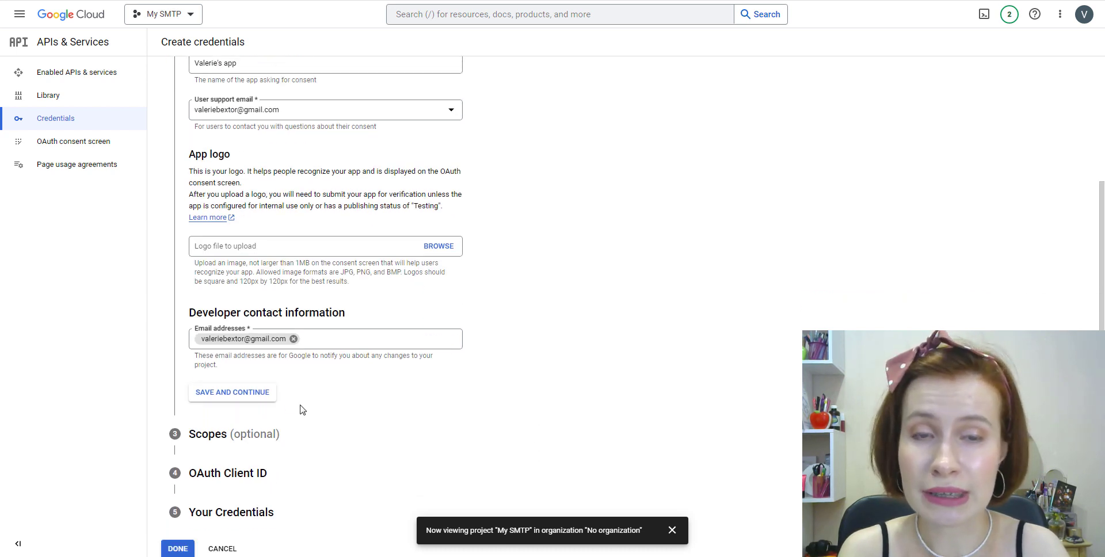
click(238, 395)
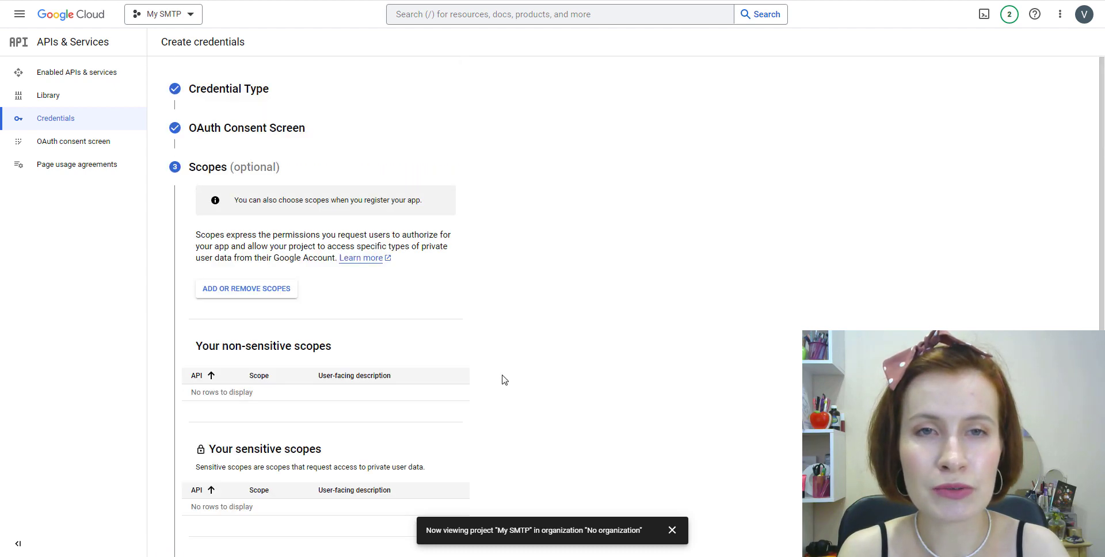
Save the Scopes step without adding any scopes.
scroll(504, 380, down, 4)
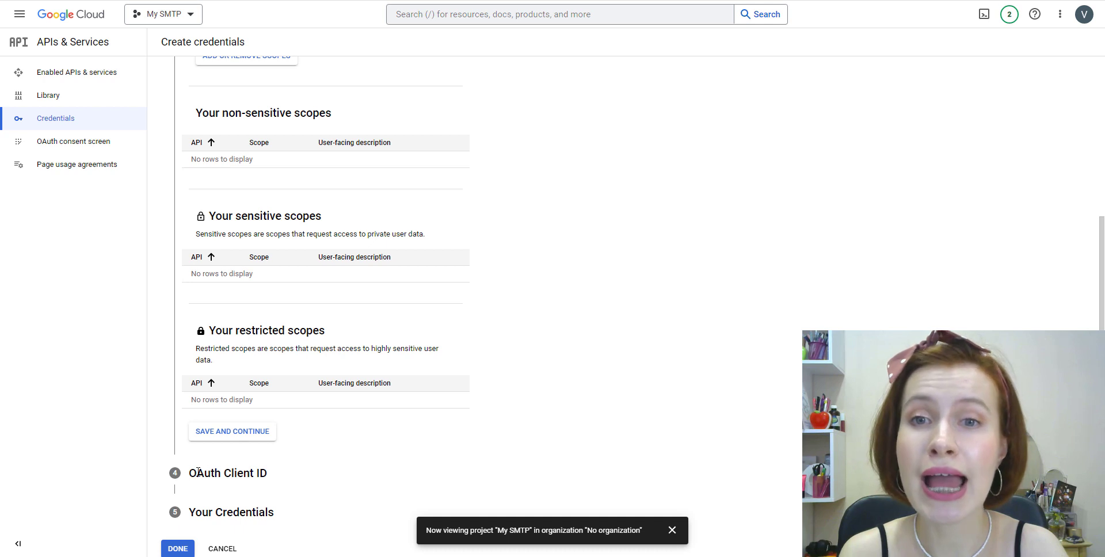
click(246, 438)
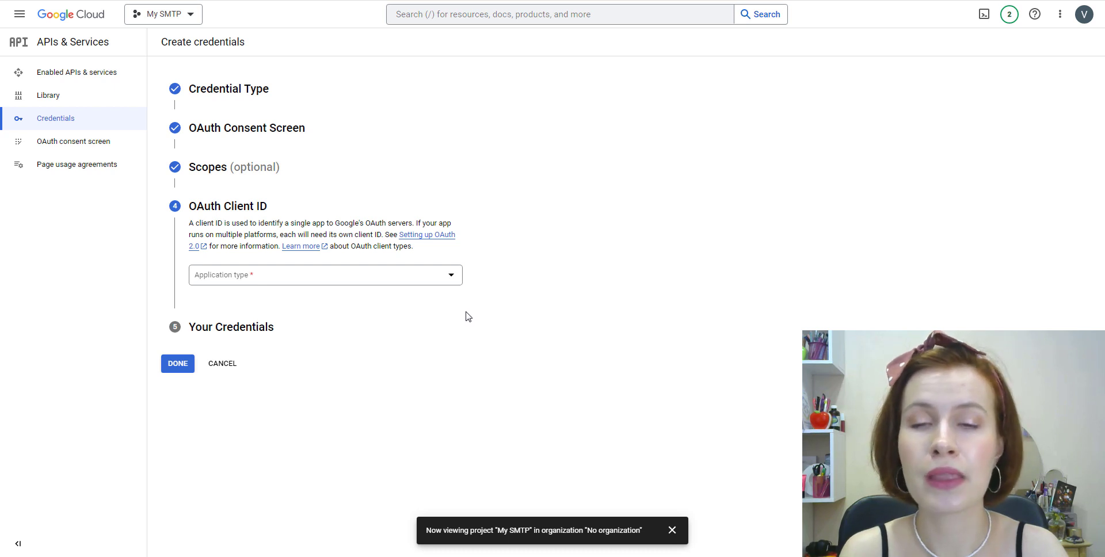
Make the OAuth client a Web application and add an empty authorized redirect URI entry.
click(444, 283)
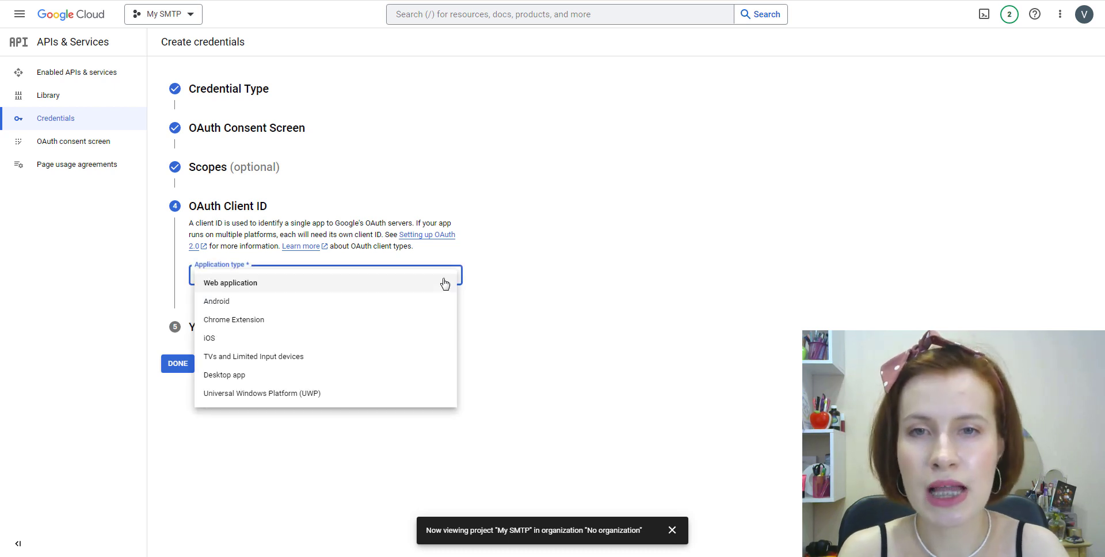
click(321, 288)
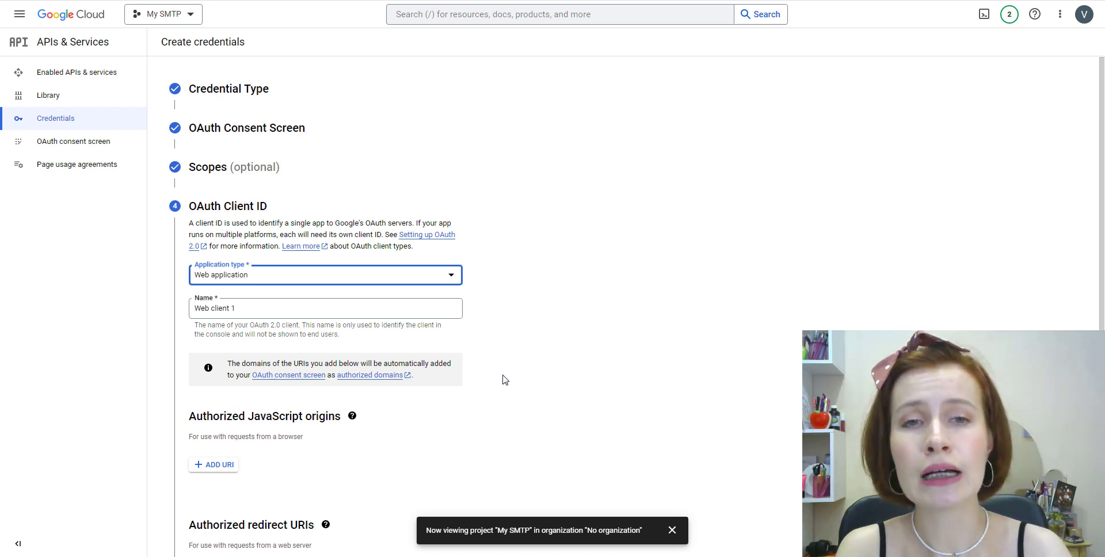
scroll(504, 380, down, 2)
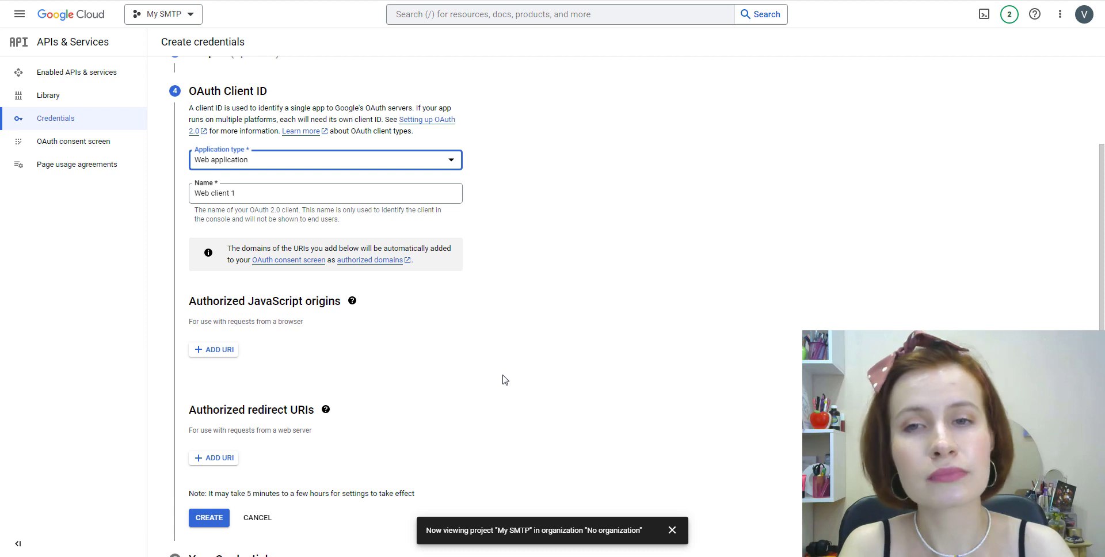
click(504, 380)
scroll(416, 359, down, 1)
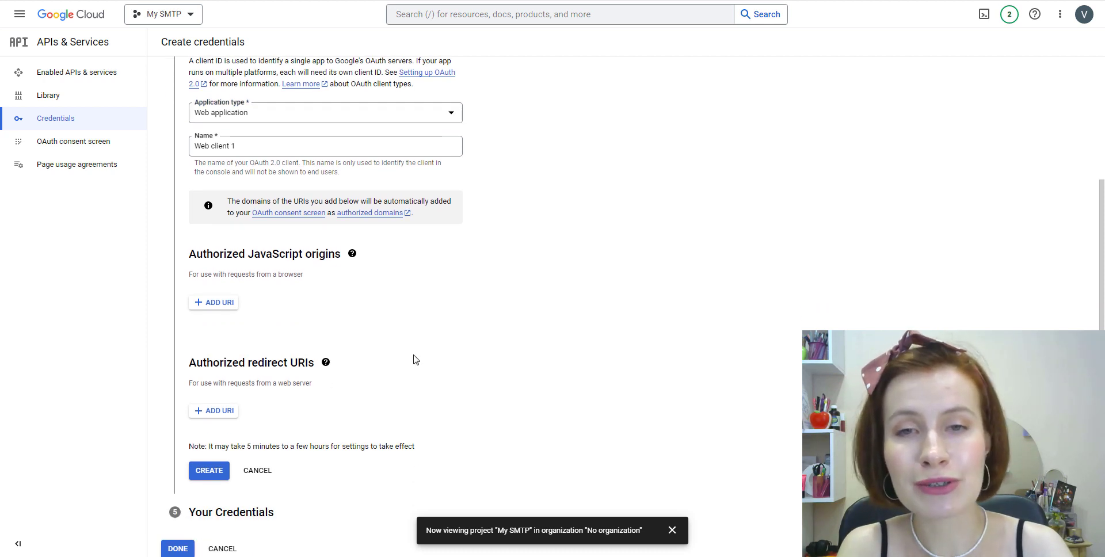
click(224, 412)
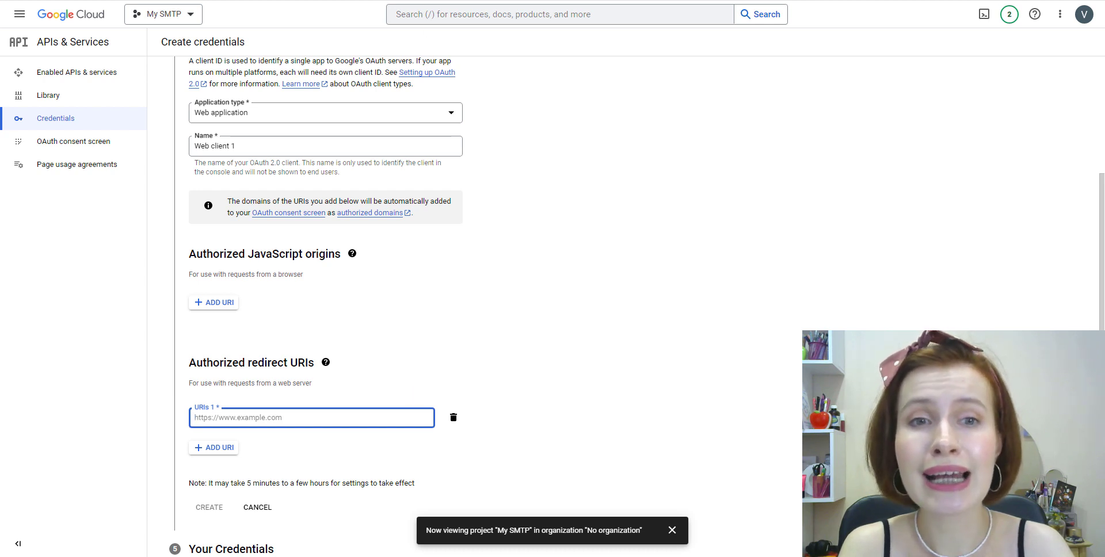
Copy the redirect URI from the WP Mail SMTP settings page back to Cloud Console.
click(414, 0)
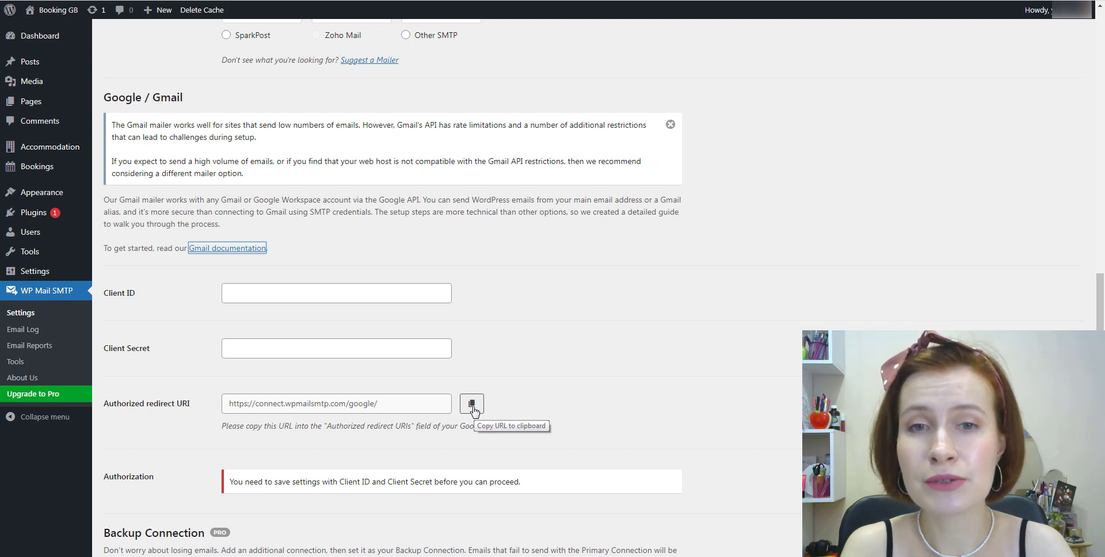
click(471, 405)
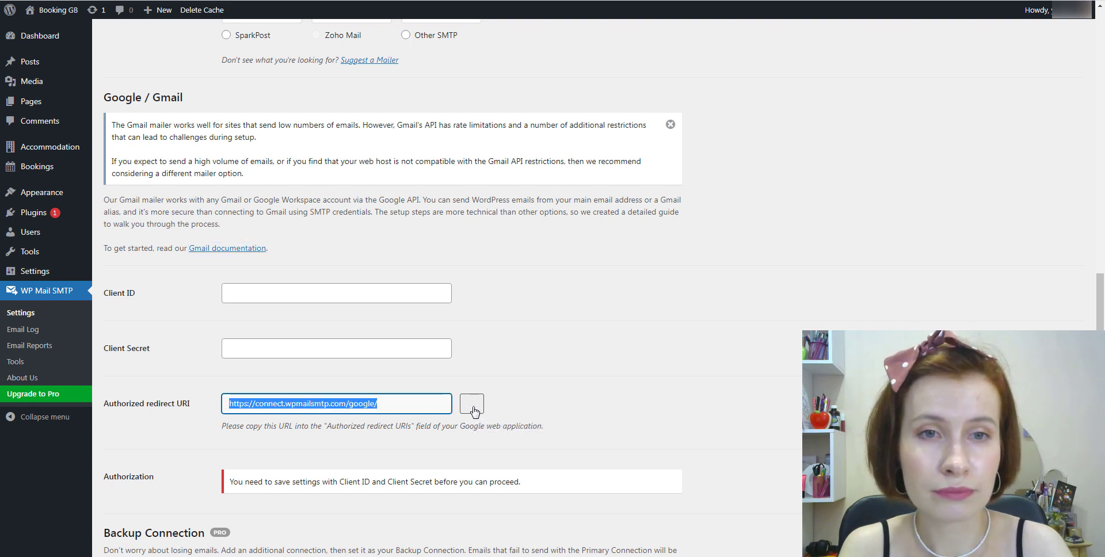
click(483, 0)
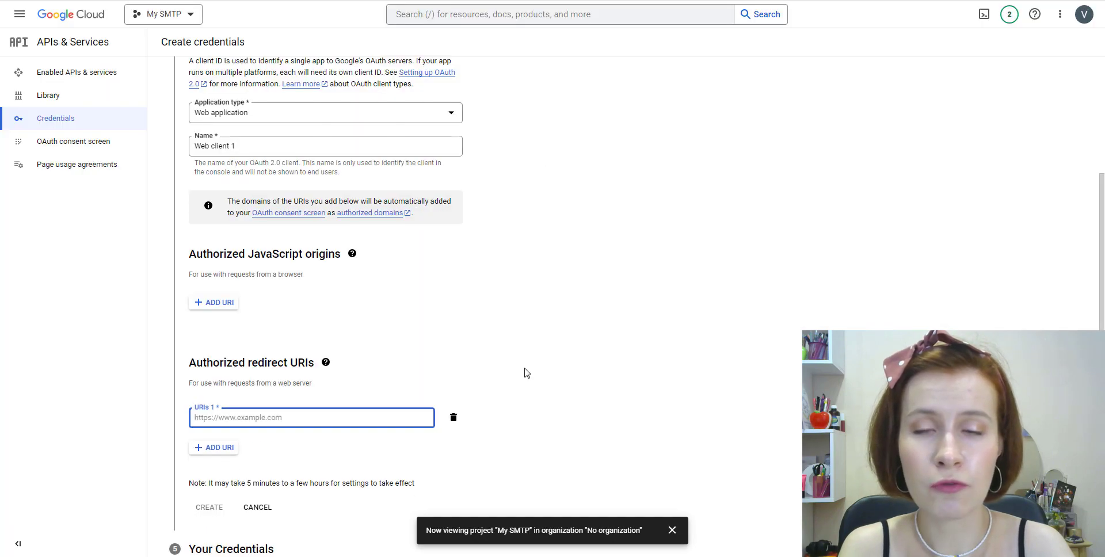
right_click(328, 414)
click(356, 324)
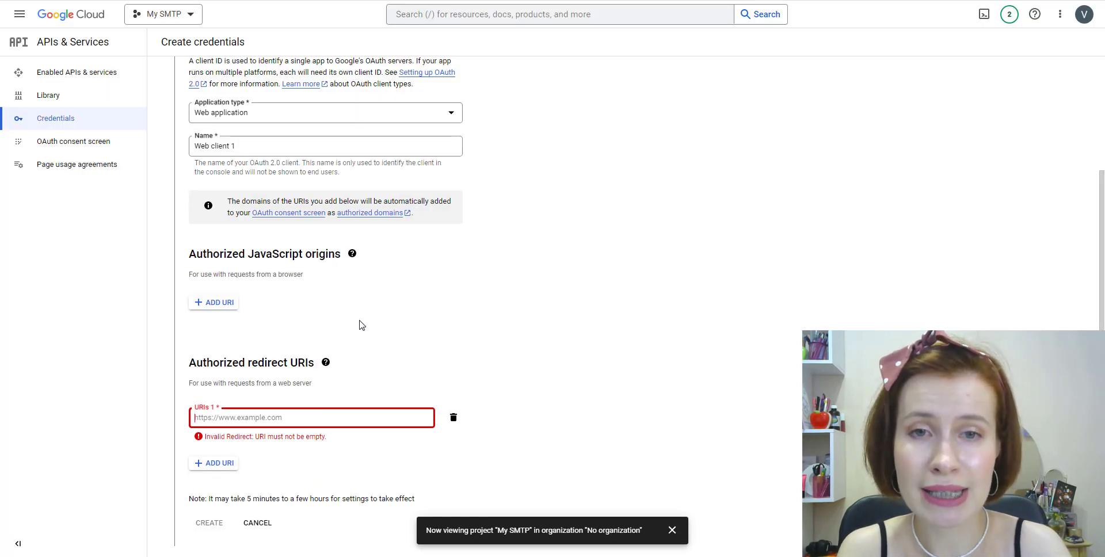
click(509, 445)
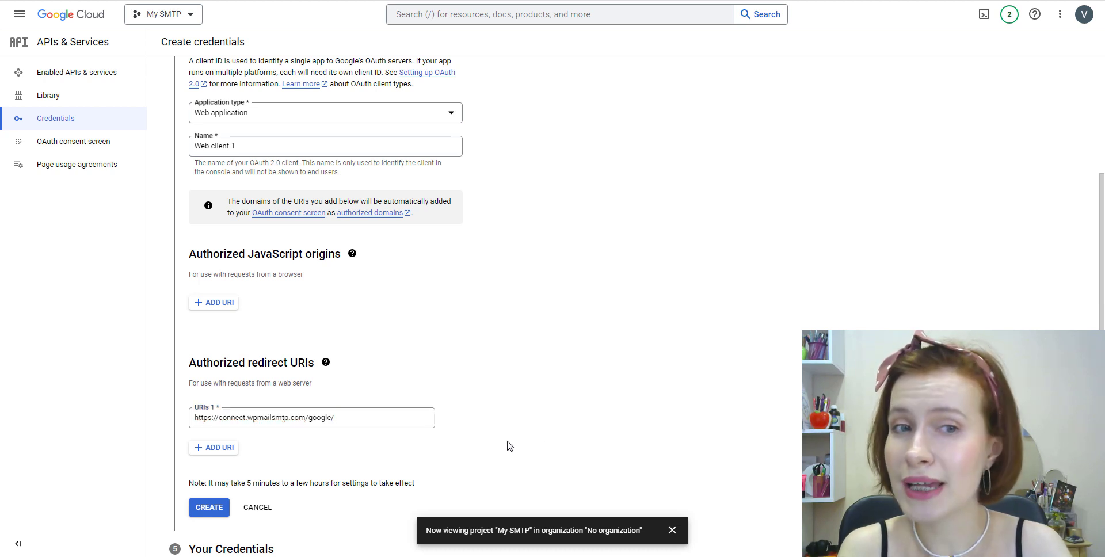
scroll(506, 444, down, 1)
click(210, 477)
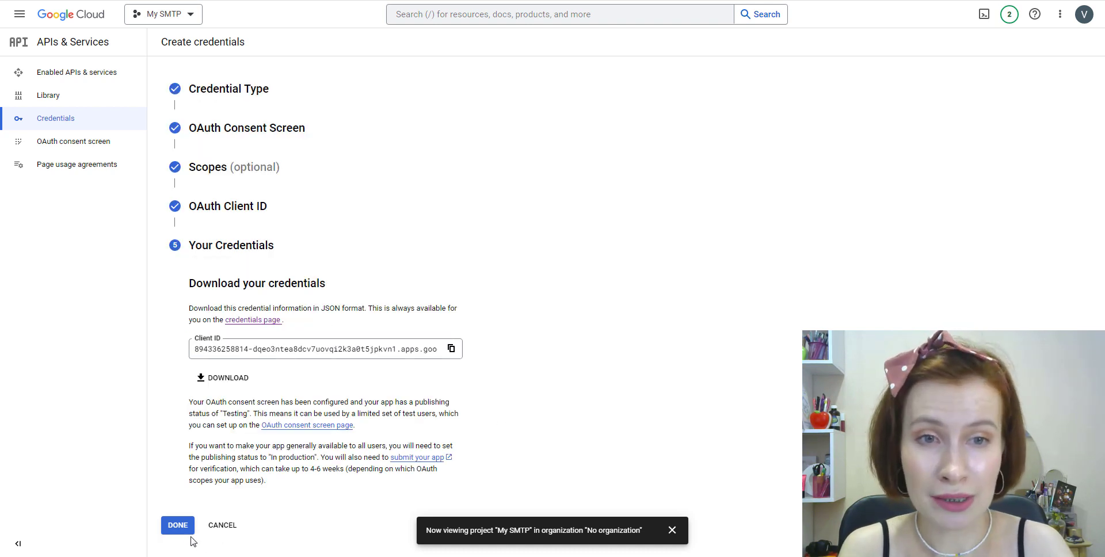
Leave the credentials wizard and push the OAuth consent screen app to production.
click(178, 526)
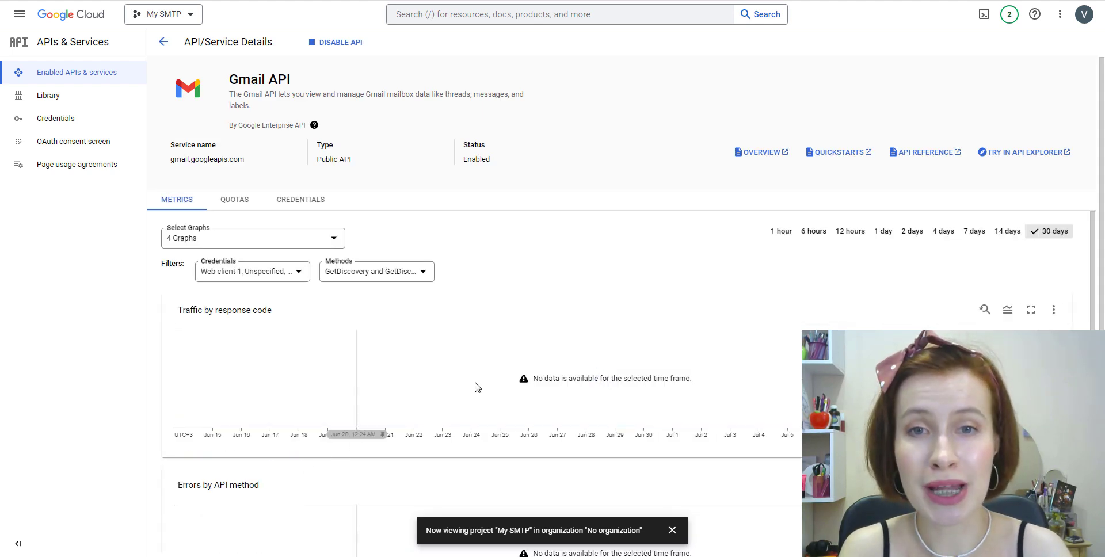
key(alt+Left)
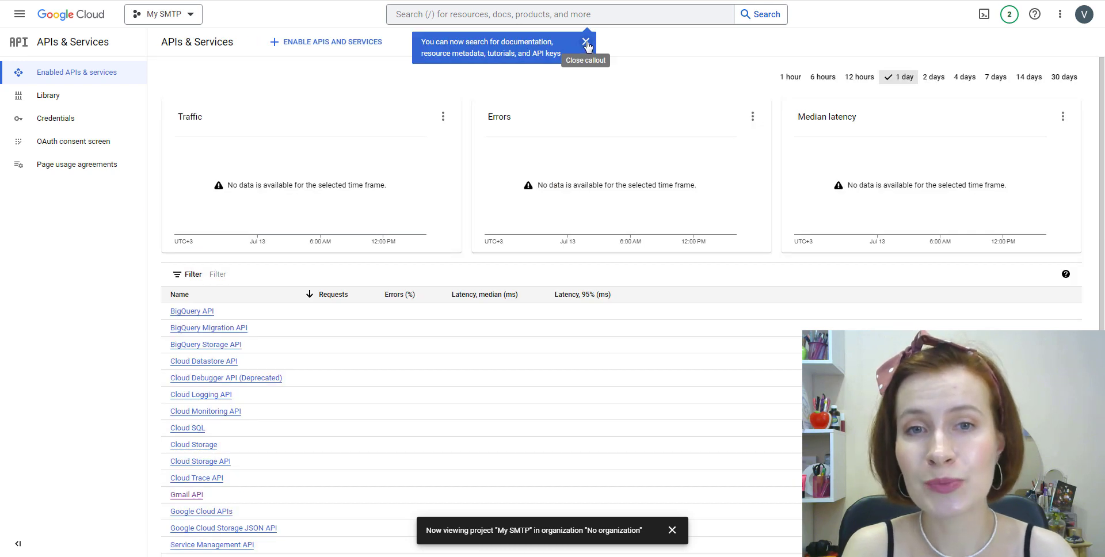
click(82, 150)
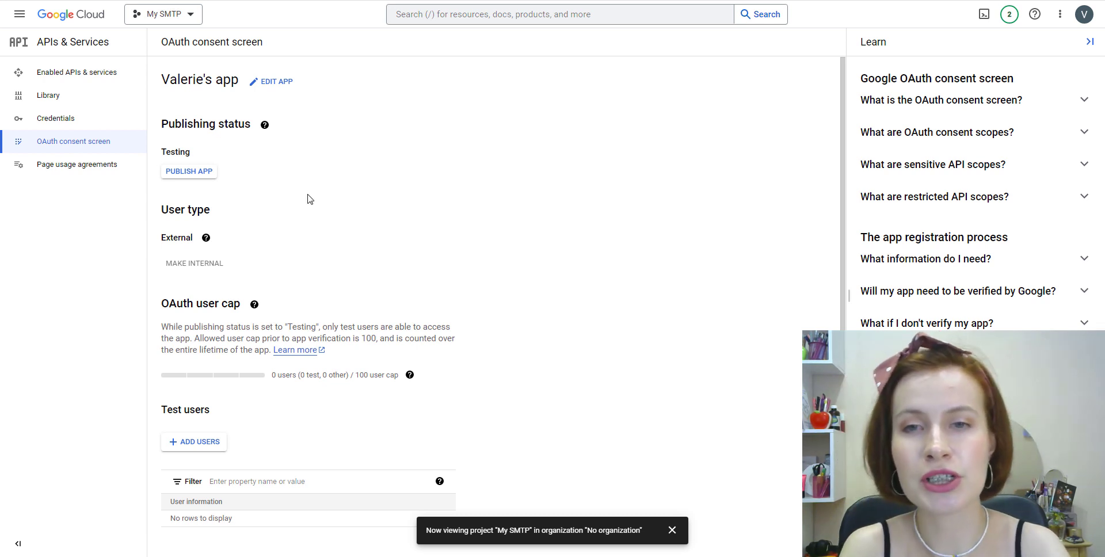
click(185, 179)
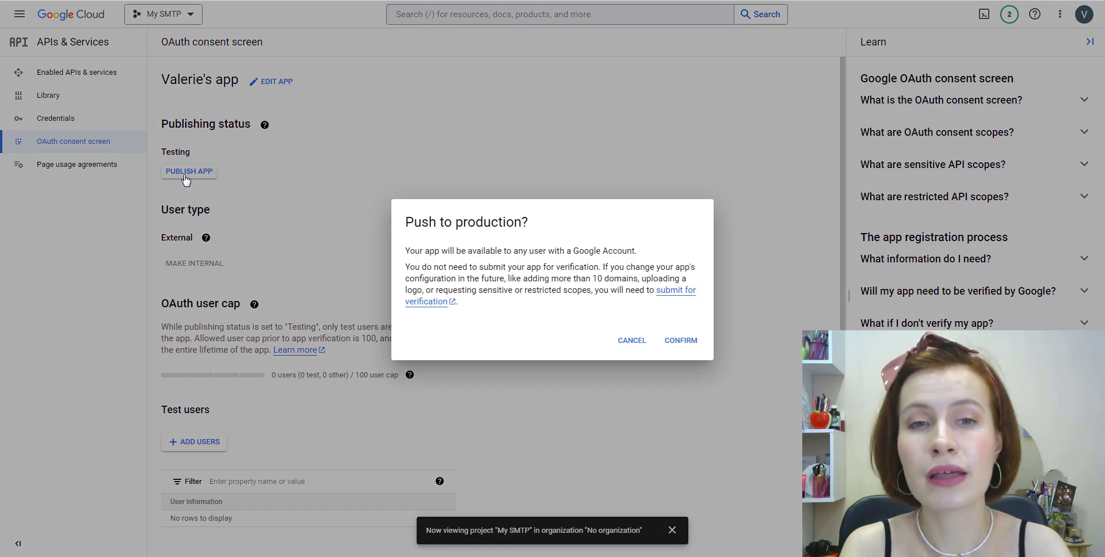
click(679, 342)
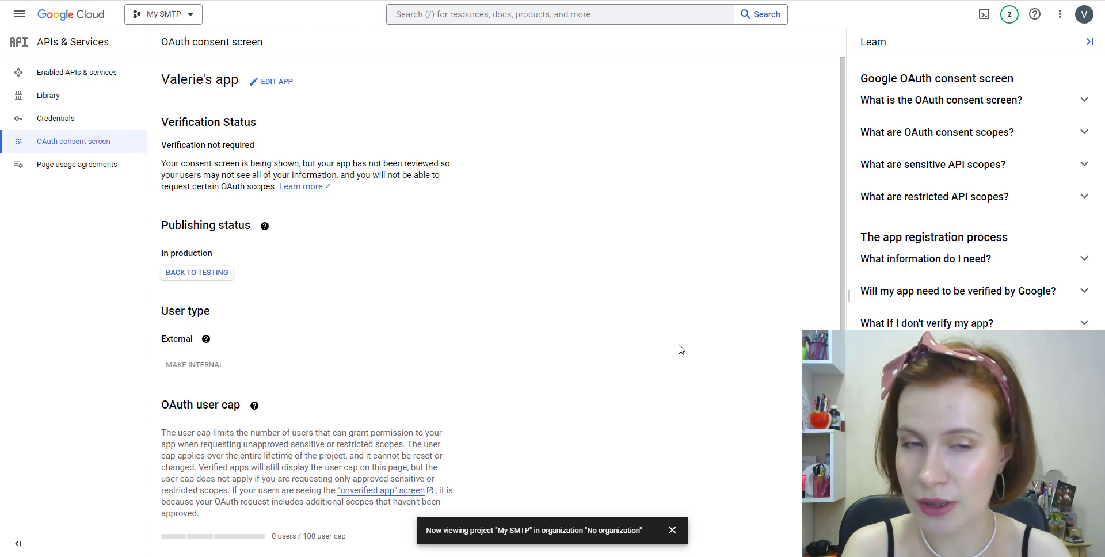
scroll(400, 201, down, 3)
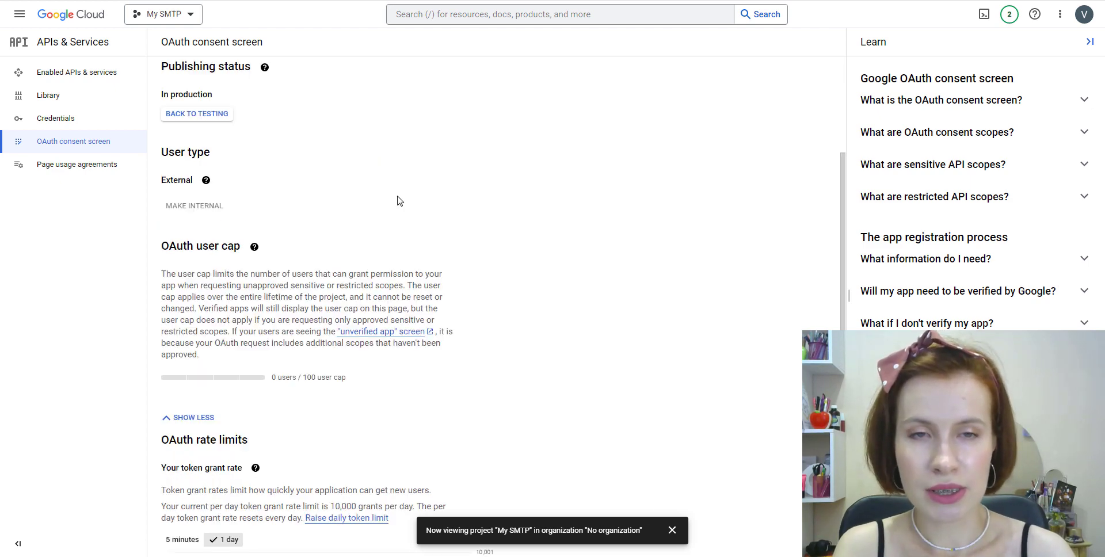
Open Web client 1 from the Credentials list and select its Client ID value.
click(48, 128)
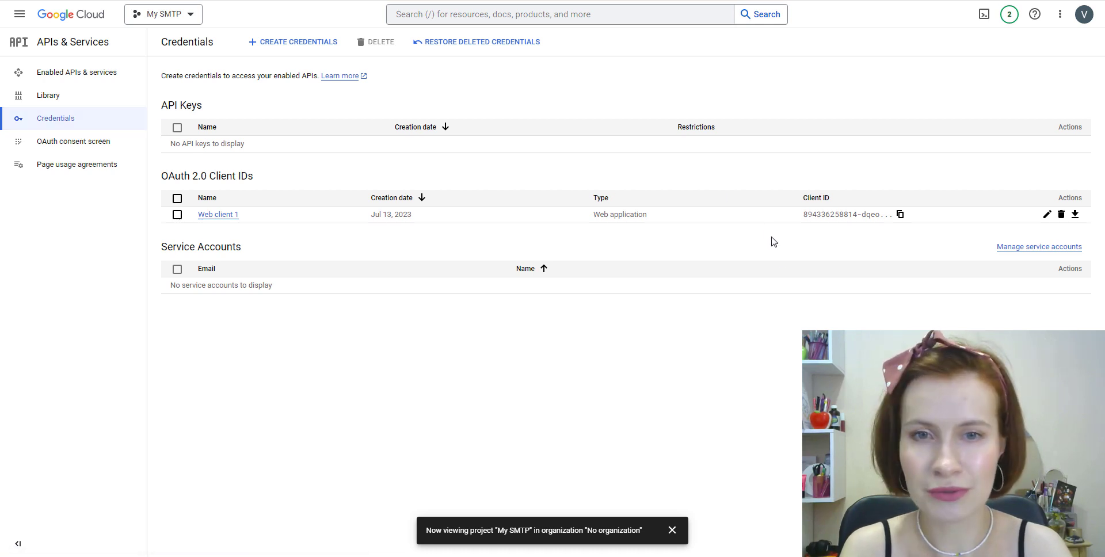
click(218, 215)
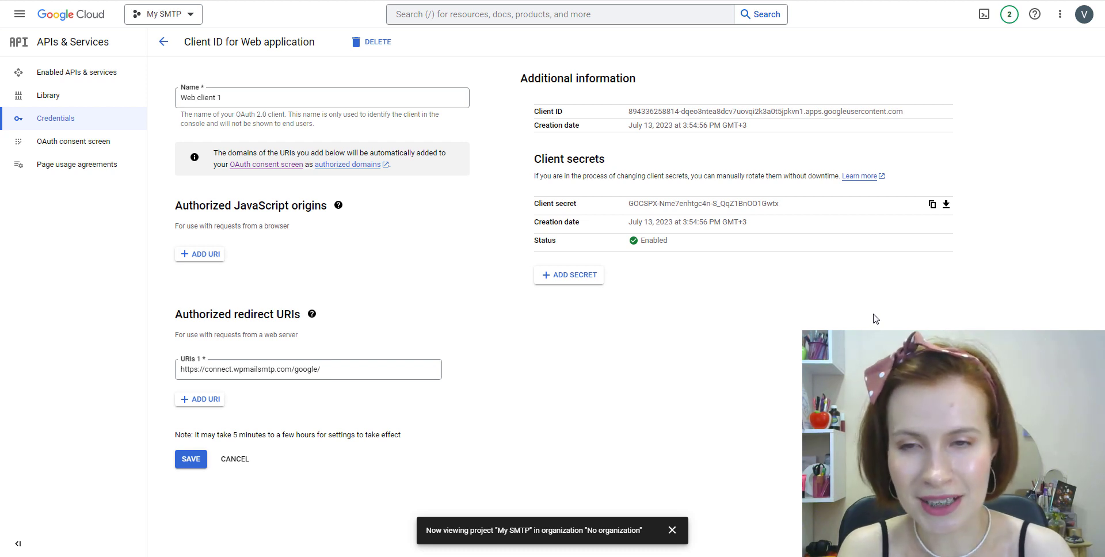
drag(903, 111, 629, 111)
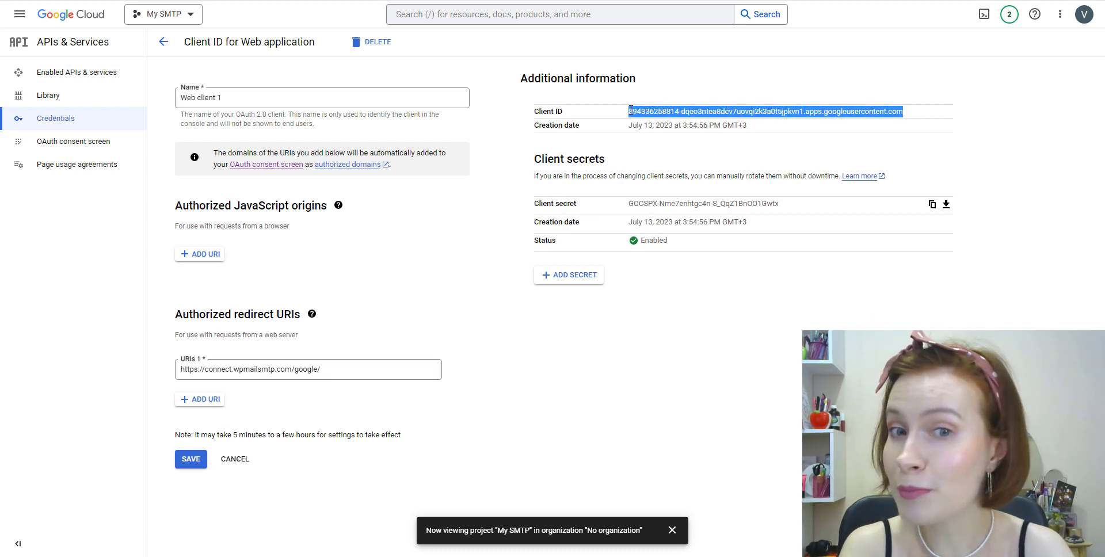
Copy Web client 1's Client ID into WP Mail SMTP's Client ID field.
right_click(632, 111)
click(654, 120)
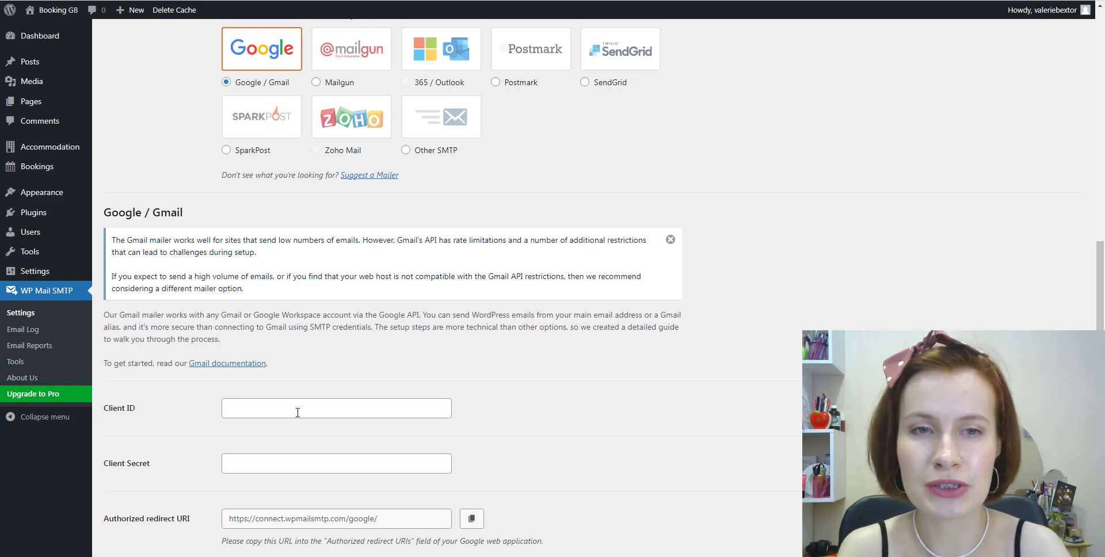
right_click(298, 410)
click(326, 321)
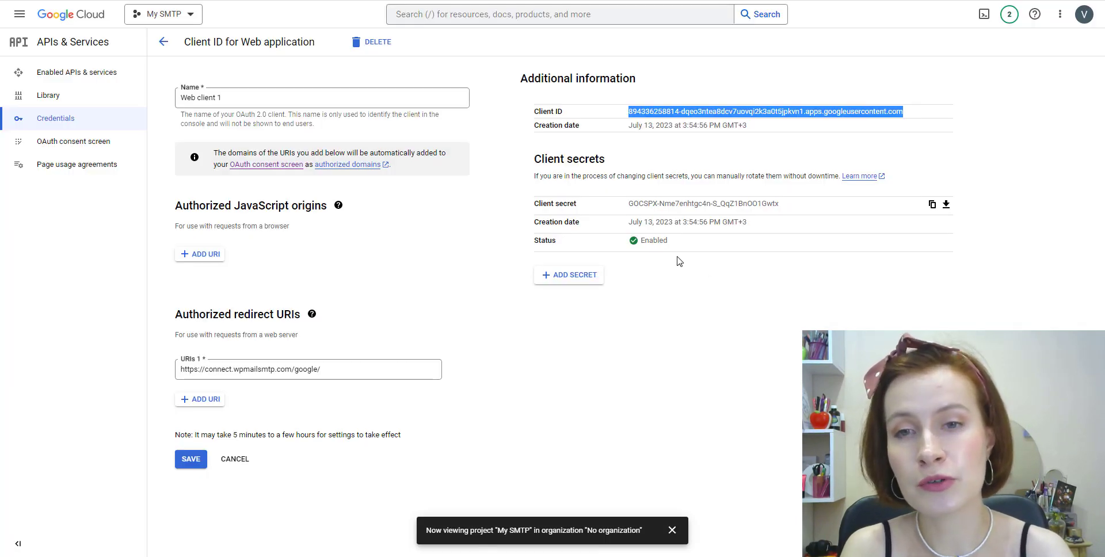
Paste the client secret into the Client Secret field and save the Gmail mailer settings.
click(931, 204)
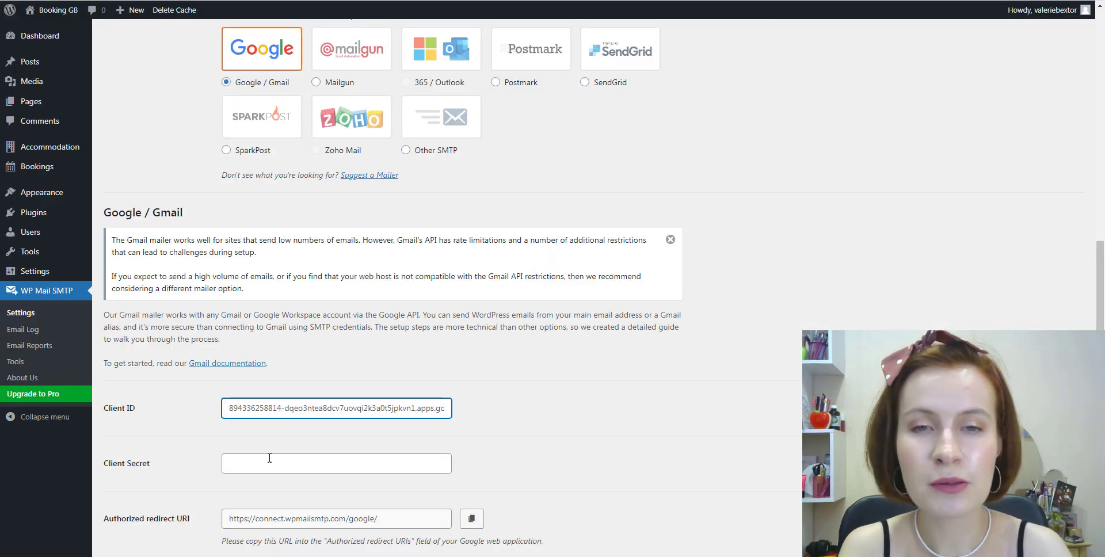
right_click(266, 461)
click(295, 371)
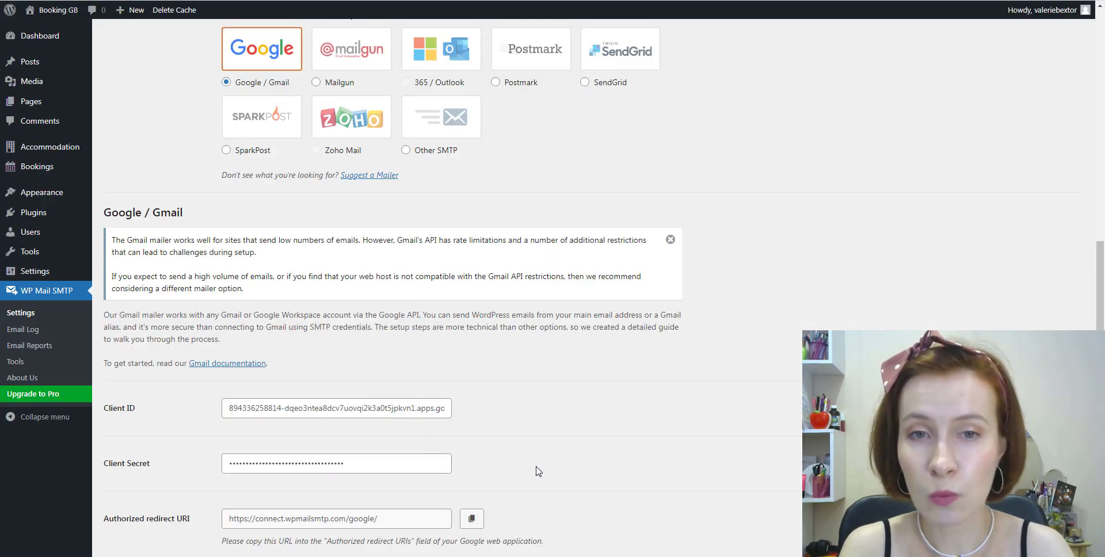
scroll(538, 472, down, 5)
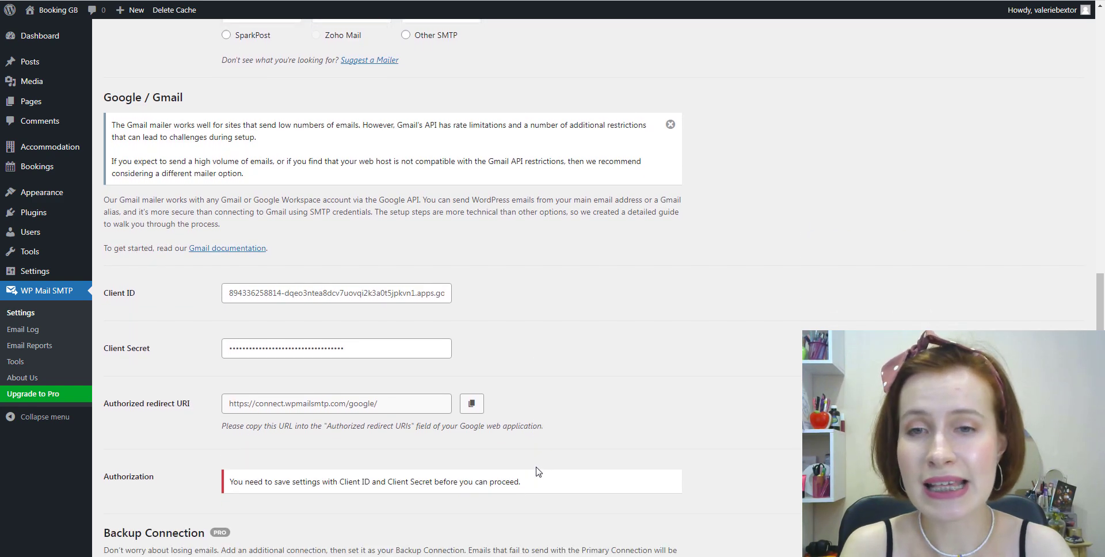
scroll(707, 510, down, 1)
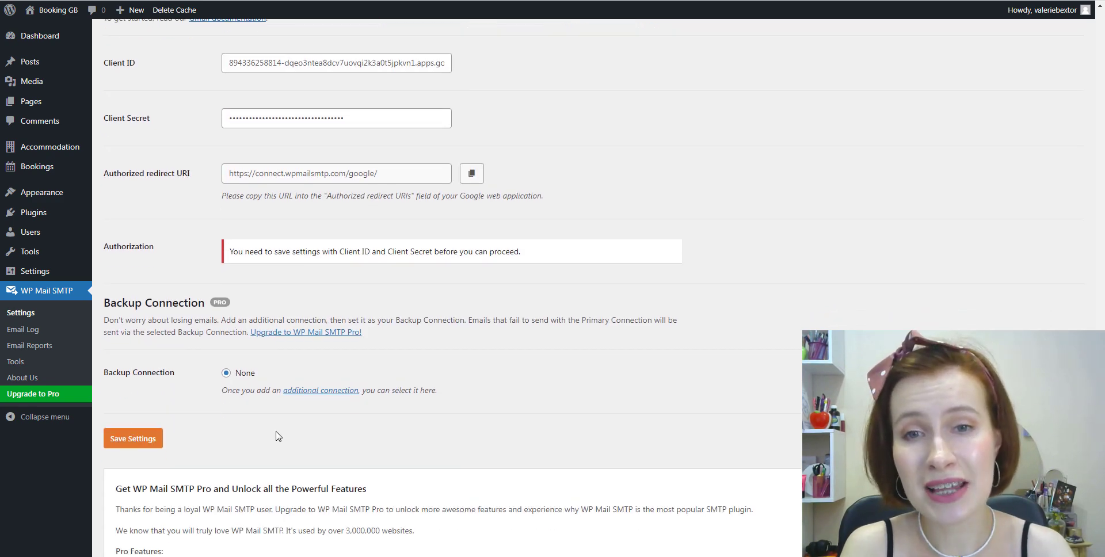
click(127, 448)
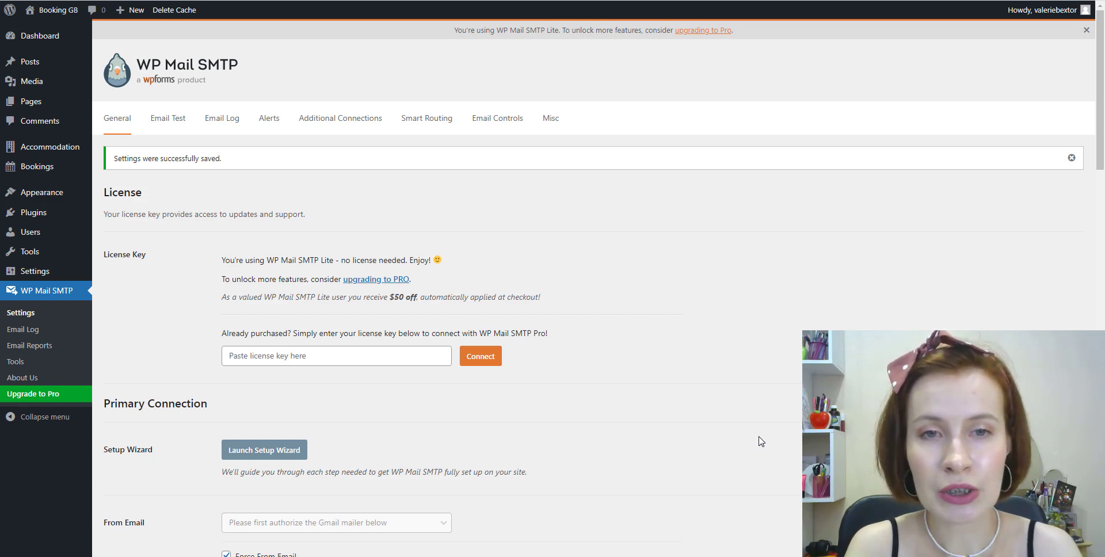
scroll(761, 442, down, 9)
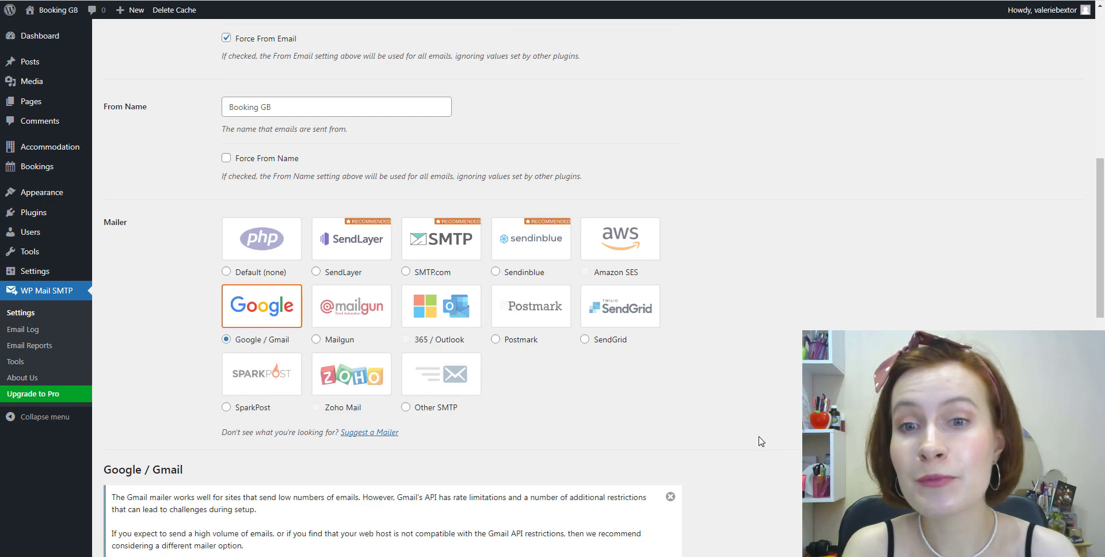
scroll(761, 442, down, 6)
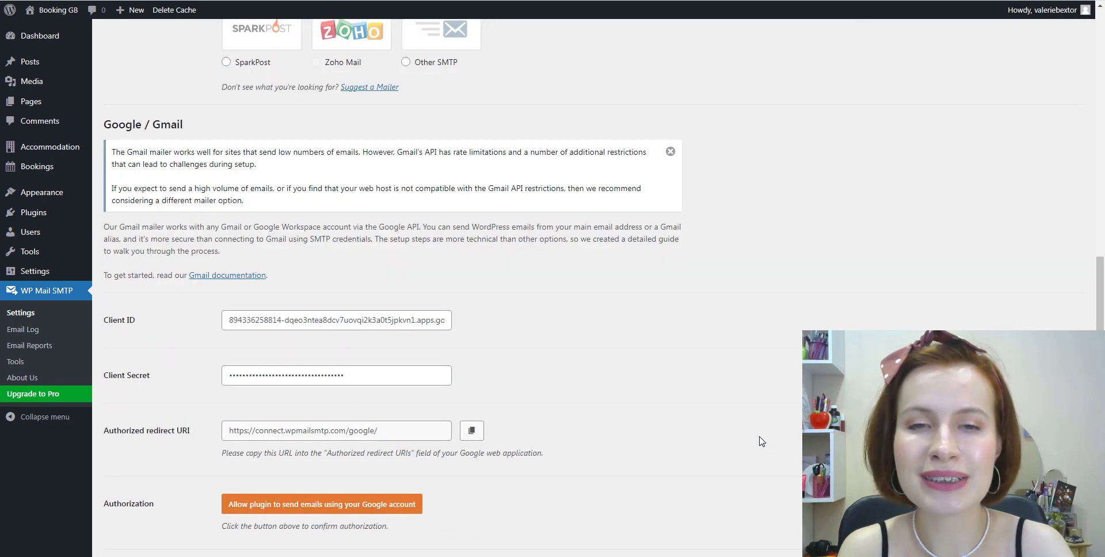
scroll(761, 441, down, 1)
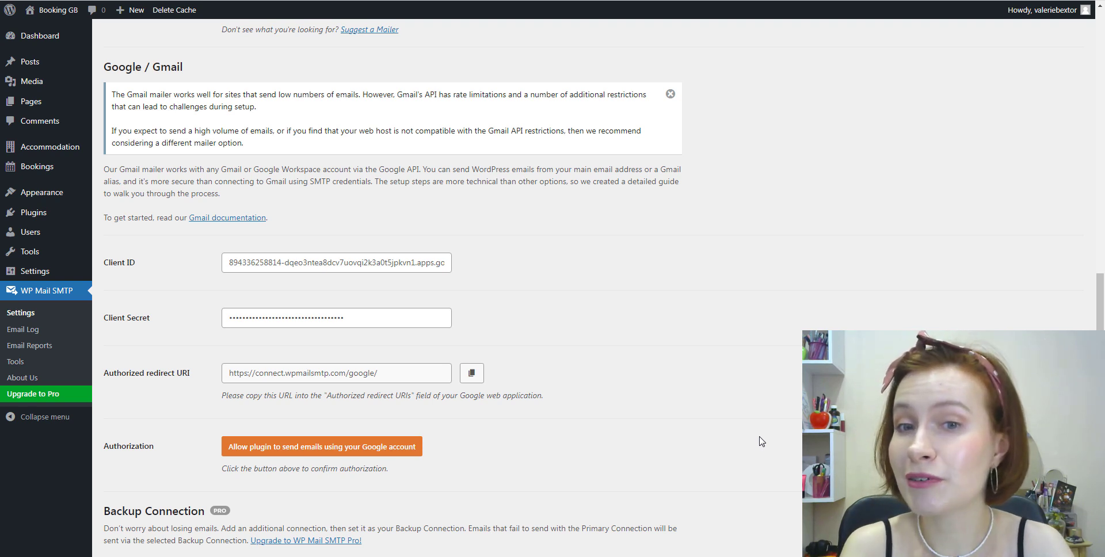
Authorize with the Google account, bypass the unverified-app warning, and allow wpmailsmtp.com Gmail access.
click(300, 454)
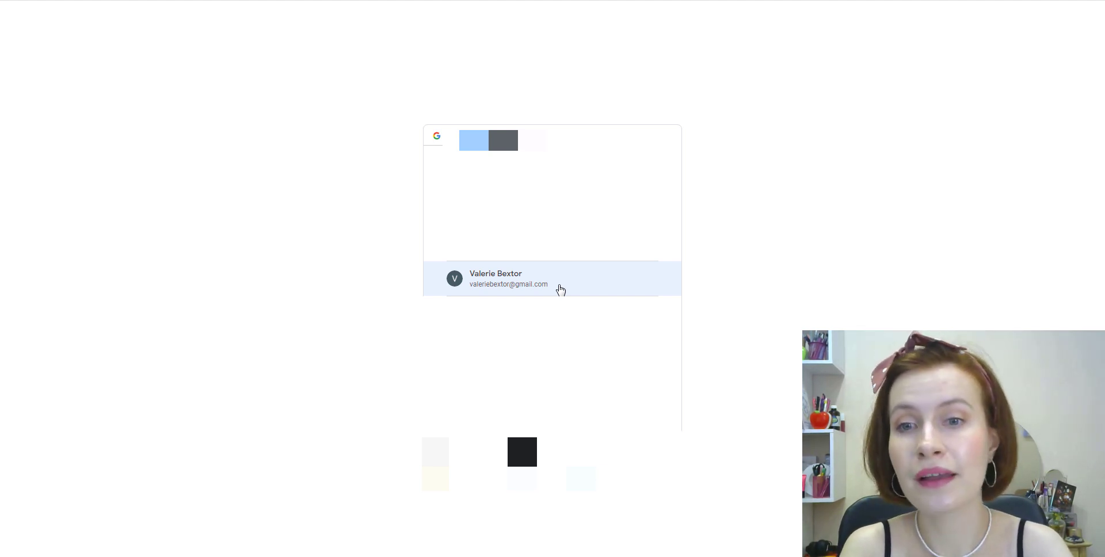
click(561, 289)
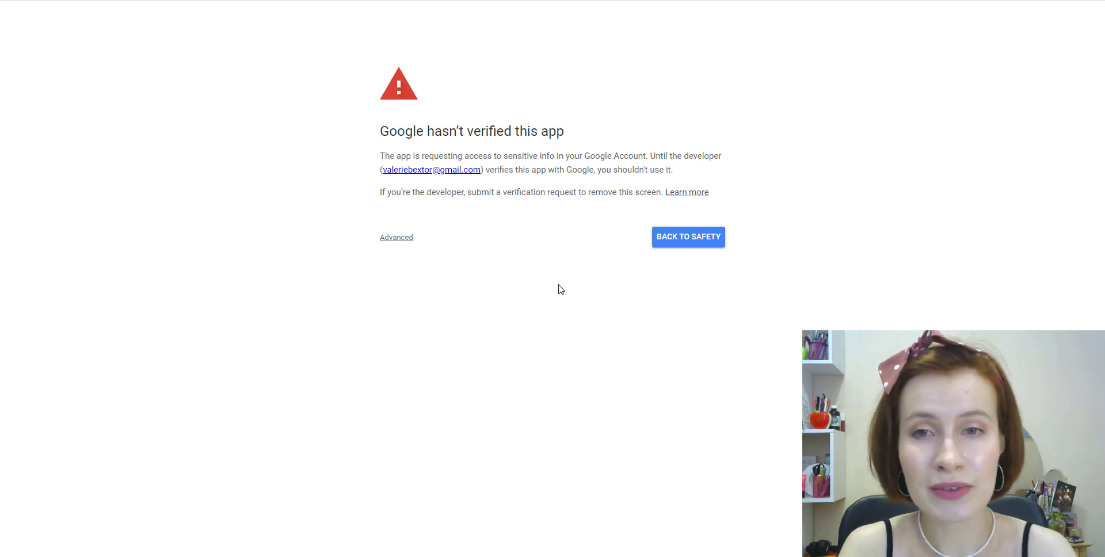
click(402, 241)
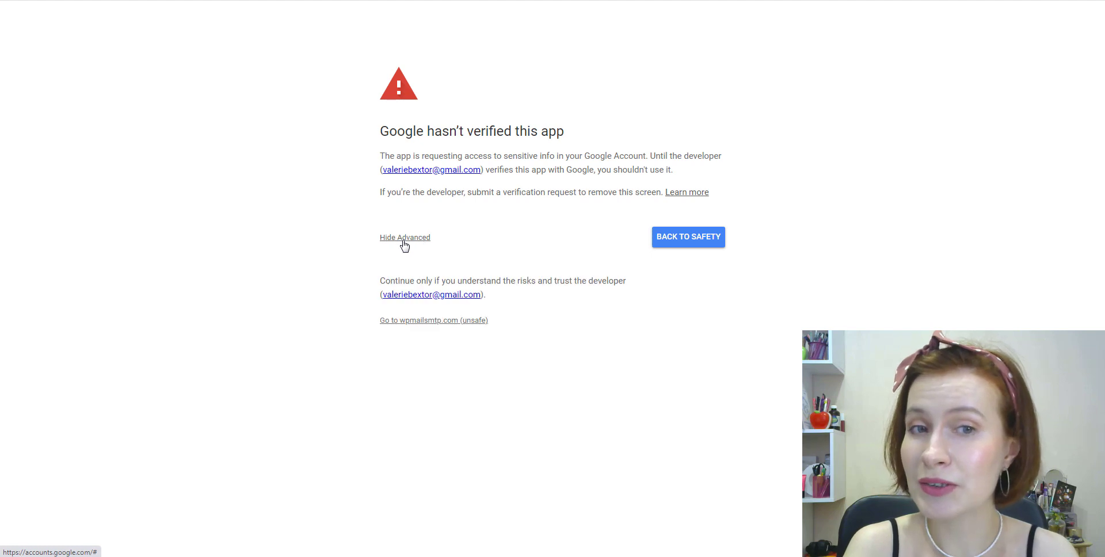
click(440, 325)
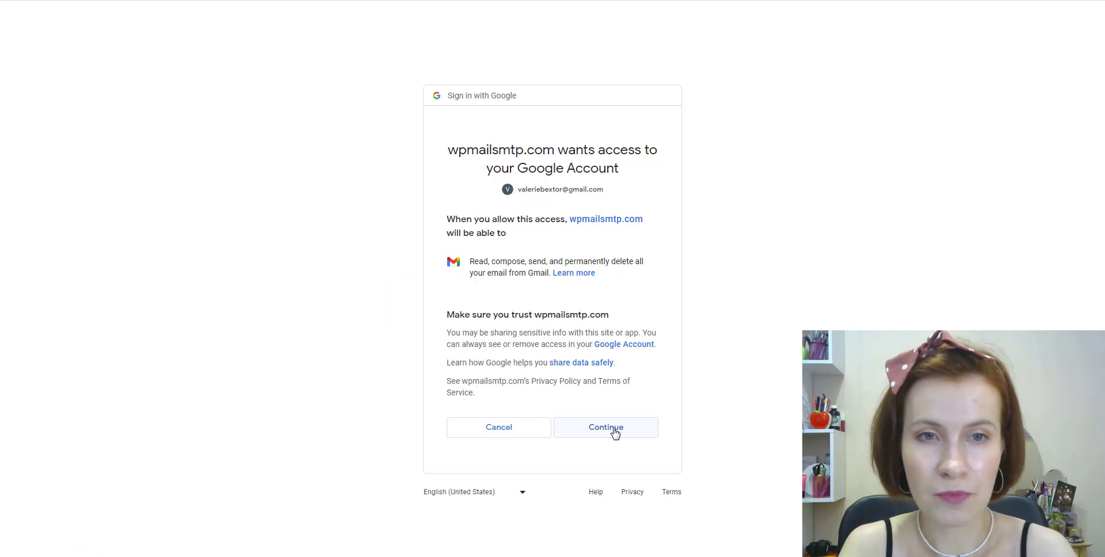
click(615, 433)
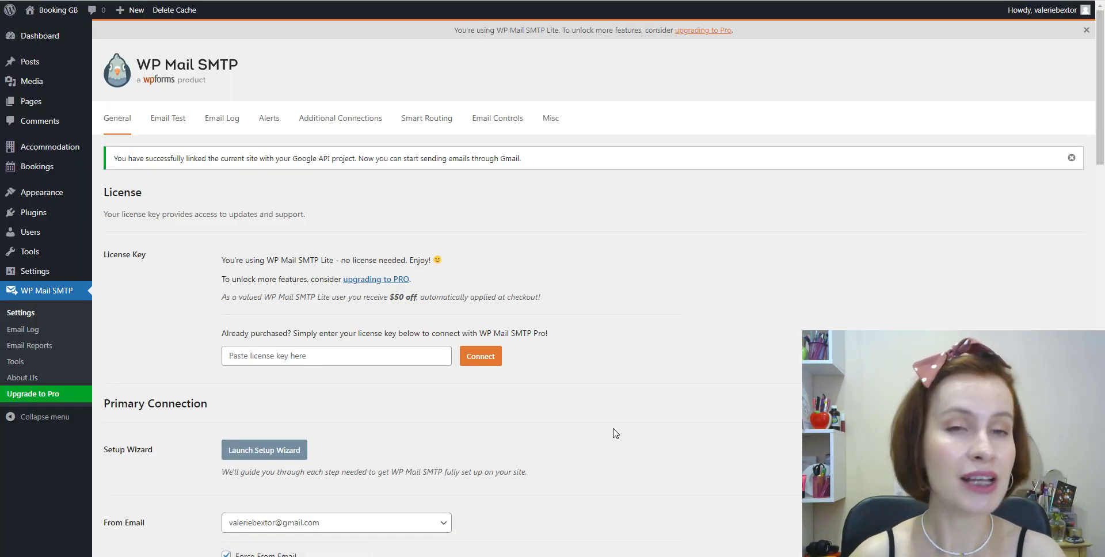
Send the HTML test email from the Email Test page, then go to the Gmail inbox.
click(167, 125)
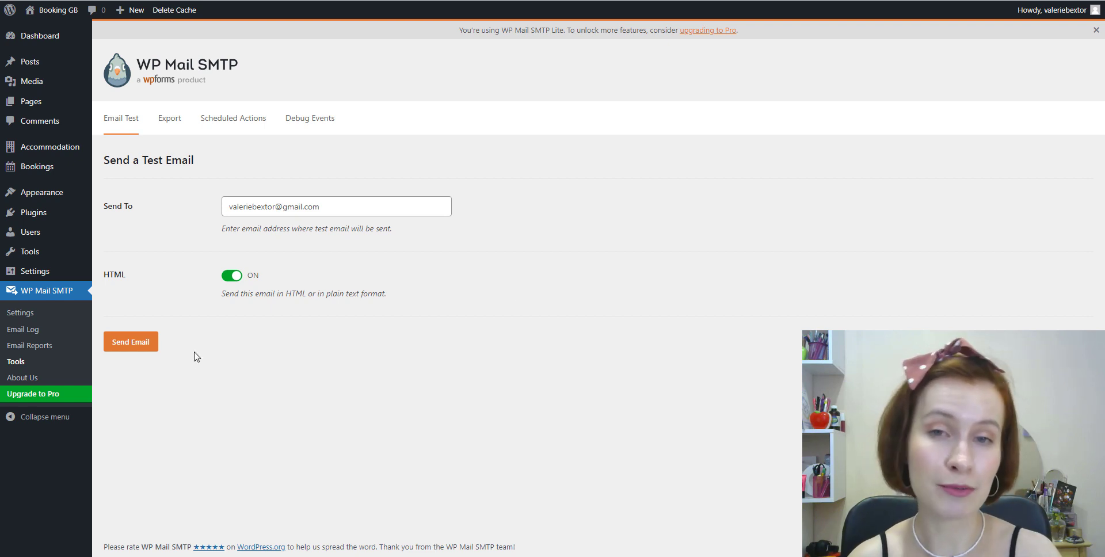
click(131, 344)
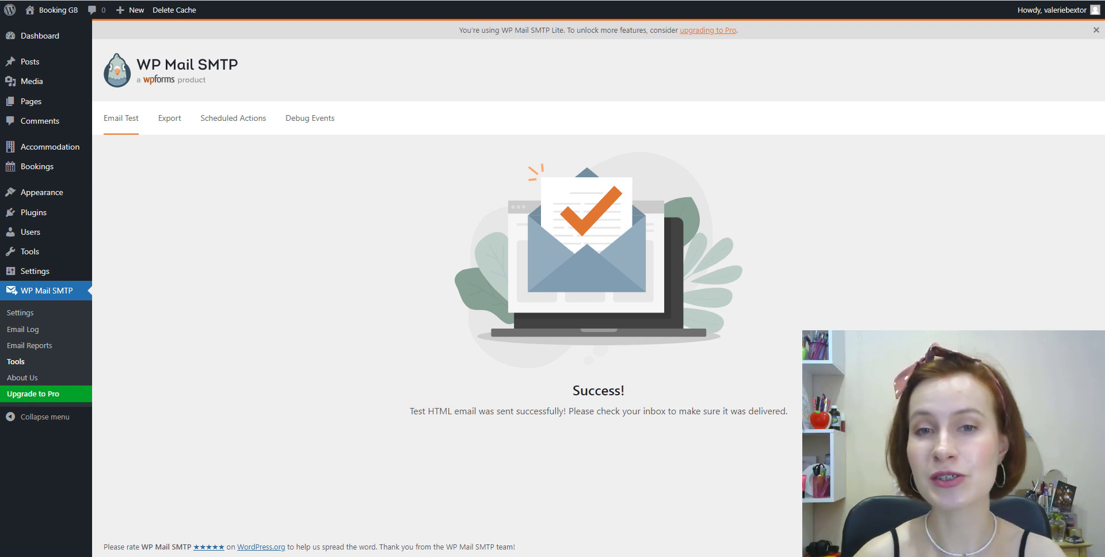
key(ctrl+Tab)
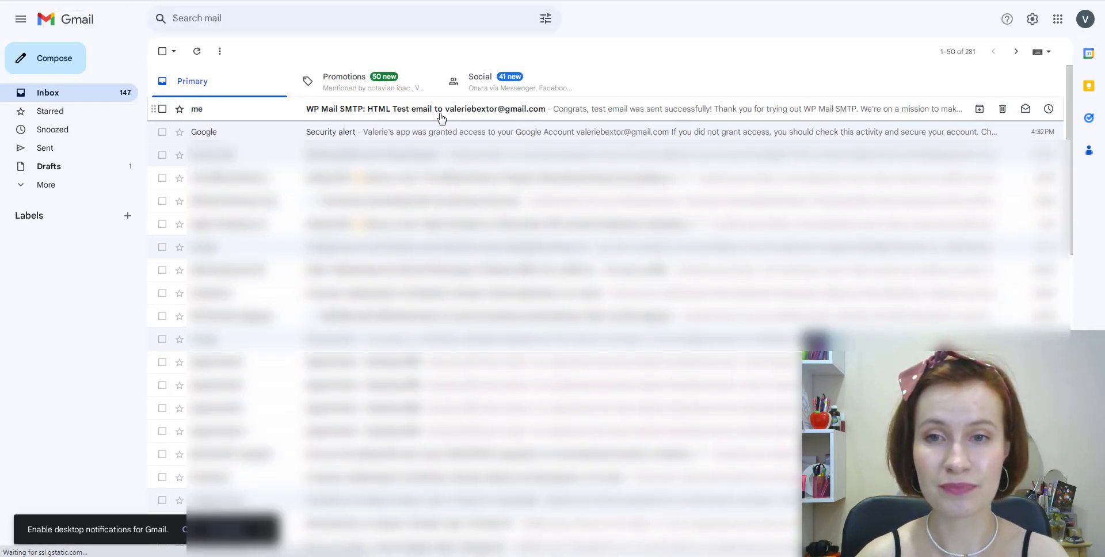
Open the 'WP Mail SMTP: HTML Test' email in the Primary inbox.
click(441, 118)
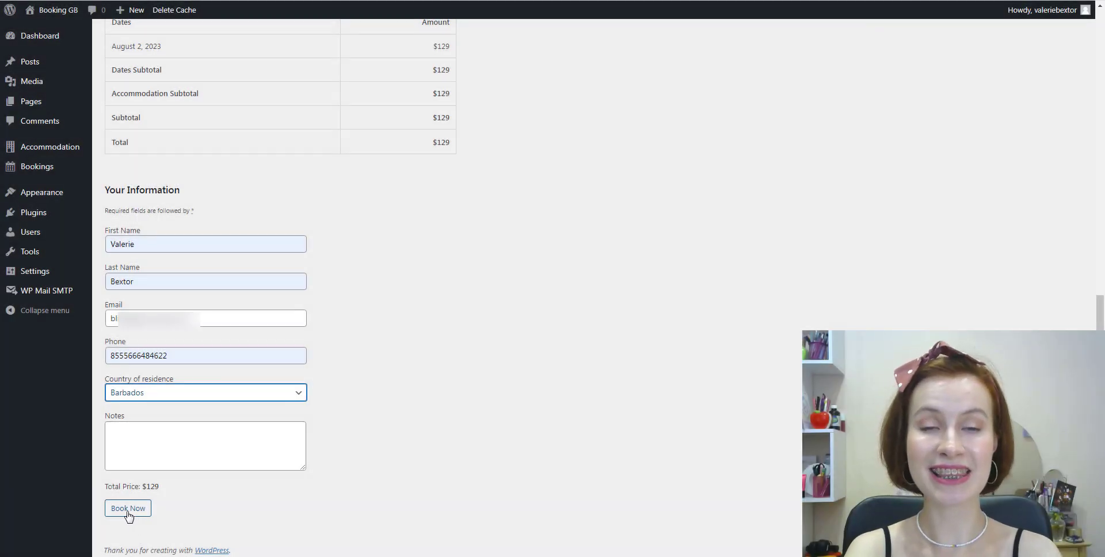
Submit the $129 booking with the filled guest details using Book Now.
click(228, 505)
click(141, 514)
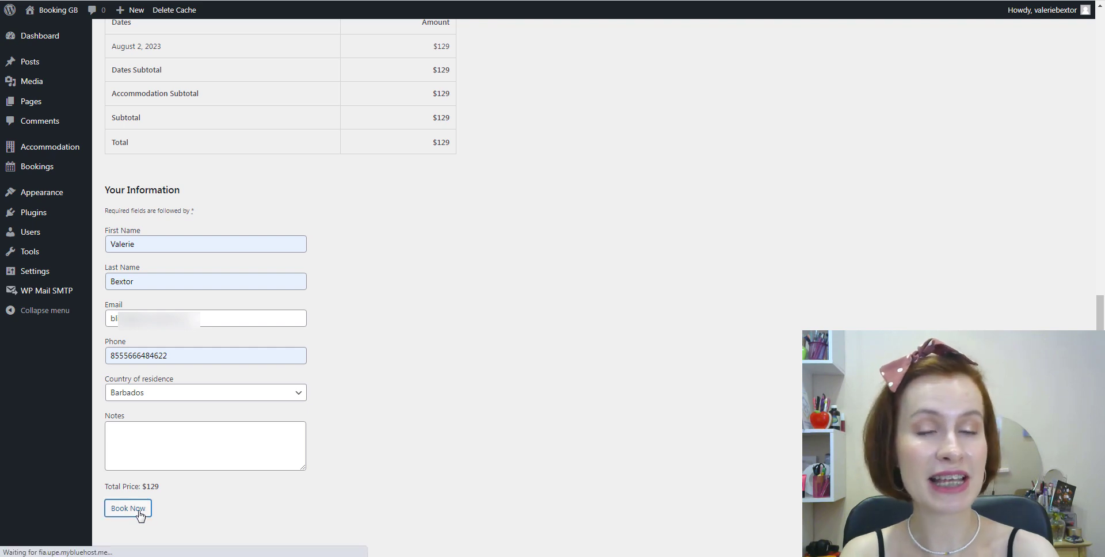